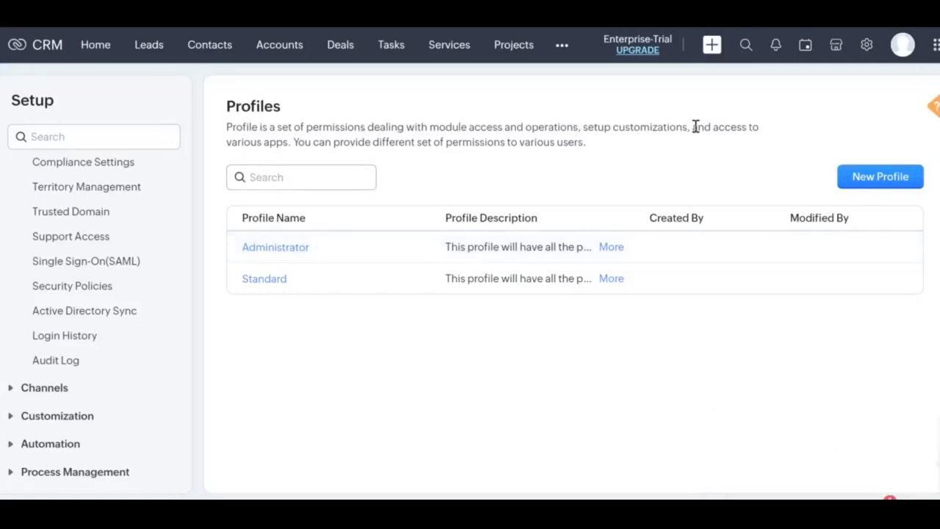
Open the Users settings in Setup, followed by the Profiles list under Security Control.
left_click(867, 45)
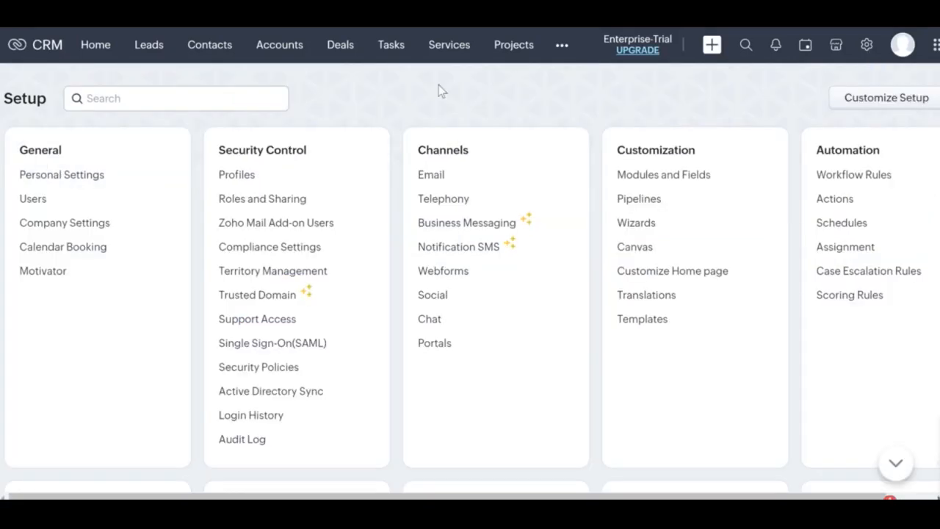
left_click(33, 199)
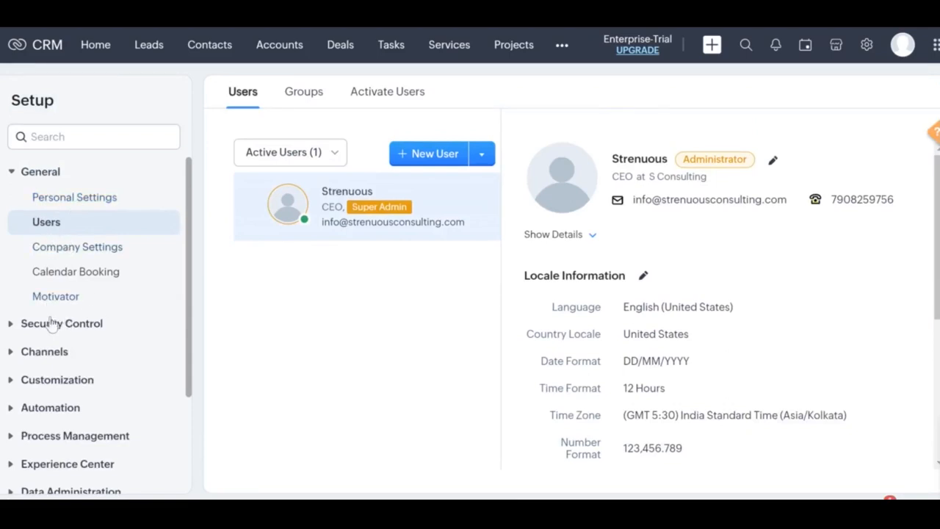
left_click(10, 325)
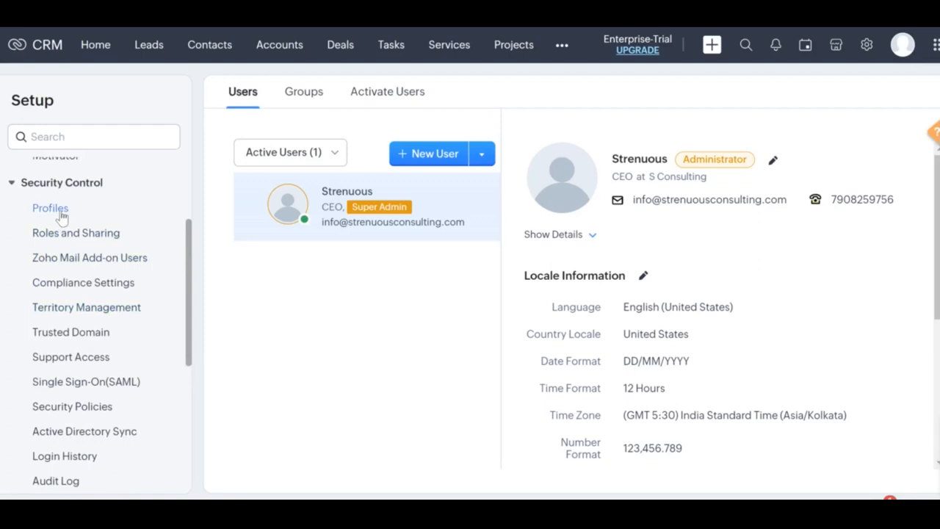
left_click(63, 213)
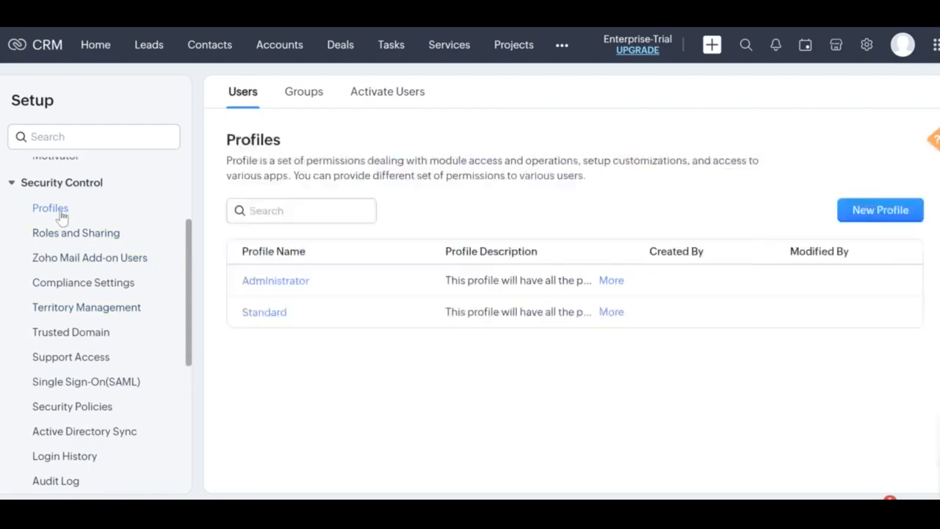
Open the Roles and Sharing settings and look over the organization's role hierarchy.
left_click(81, 252)
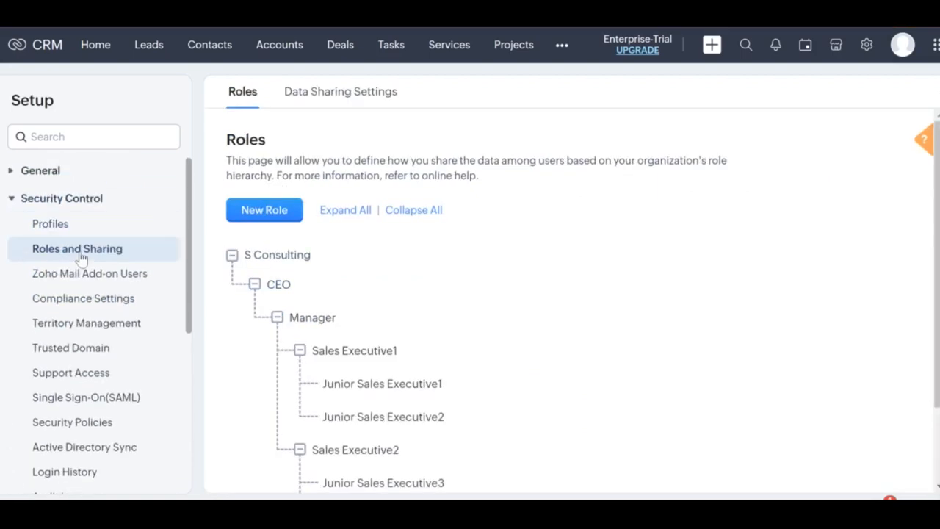
scroll(364, 330, "down", 1)
scroll(361, 329, "up", 1)
scroll(361, 330, "down", 1)
scroll(361, 330, "up", 1)
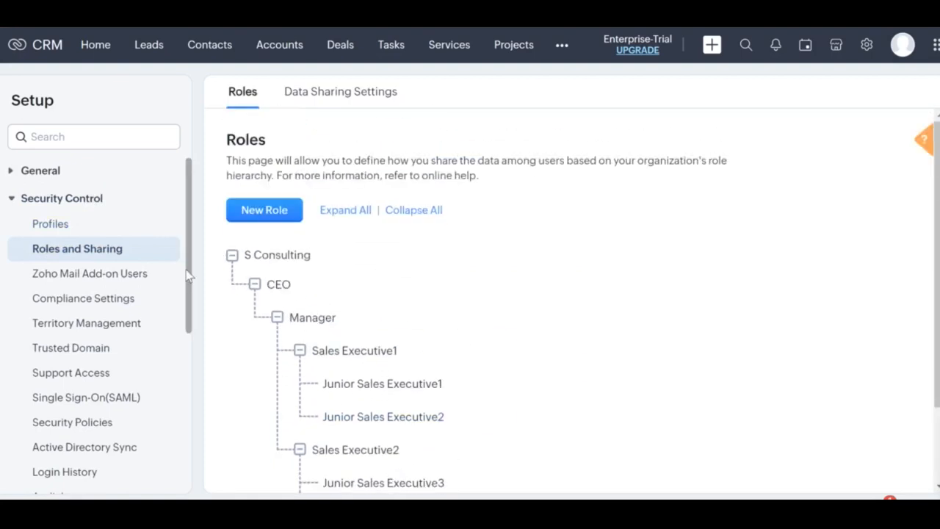
Open the Standard profile and review its basic module permissions, including the individual access options for Leads.
left_click(56, 230)
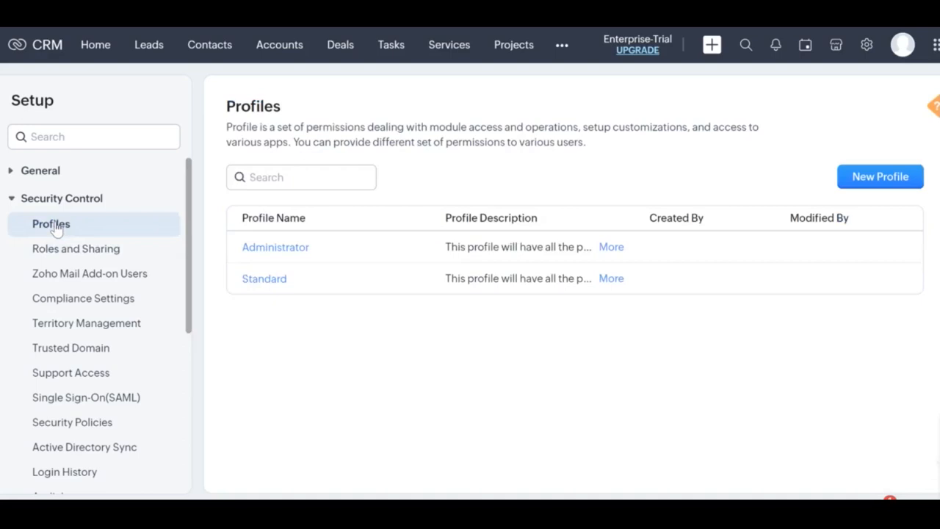
left_click(270, 281)
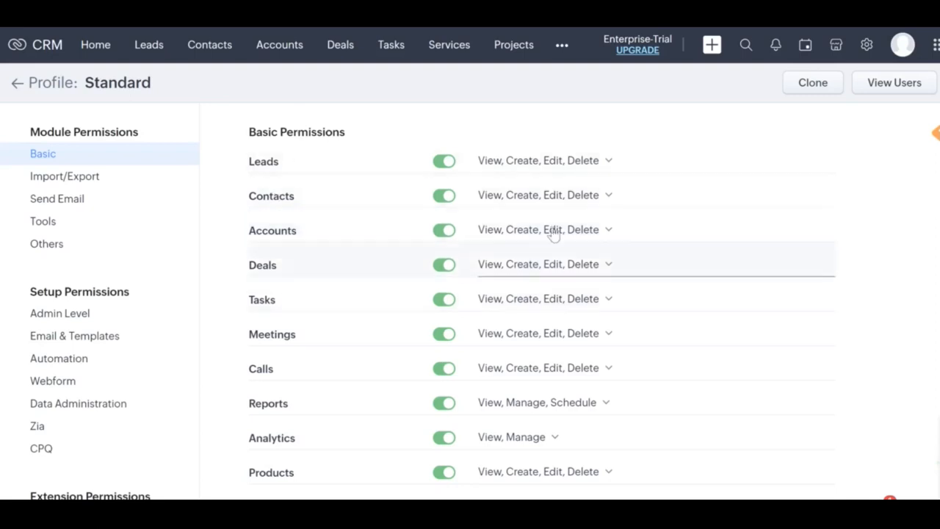
left_click(559, 162)
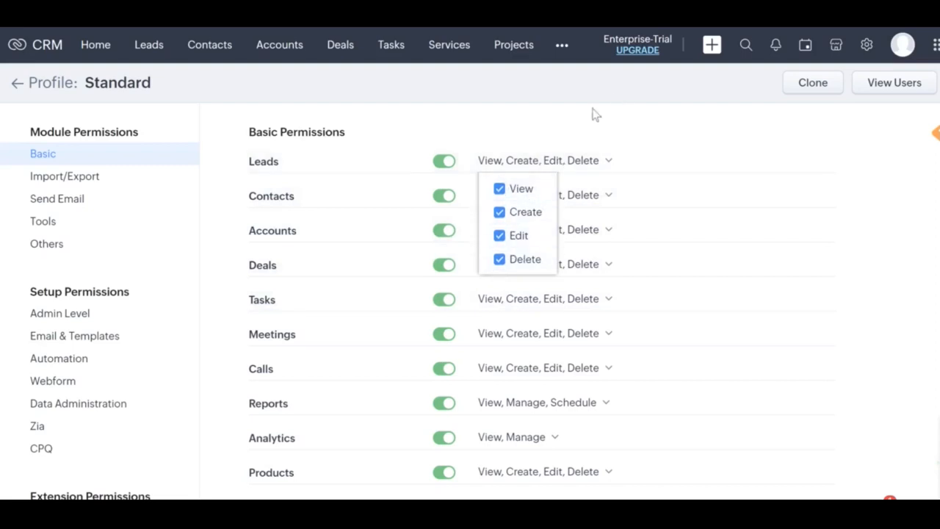
left_click(541, 126)
scroll(487, 272, "down", 7)
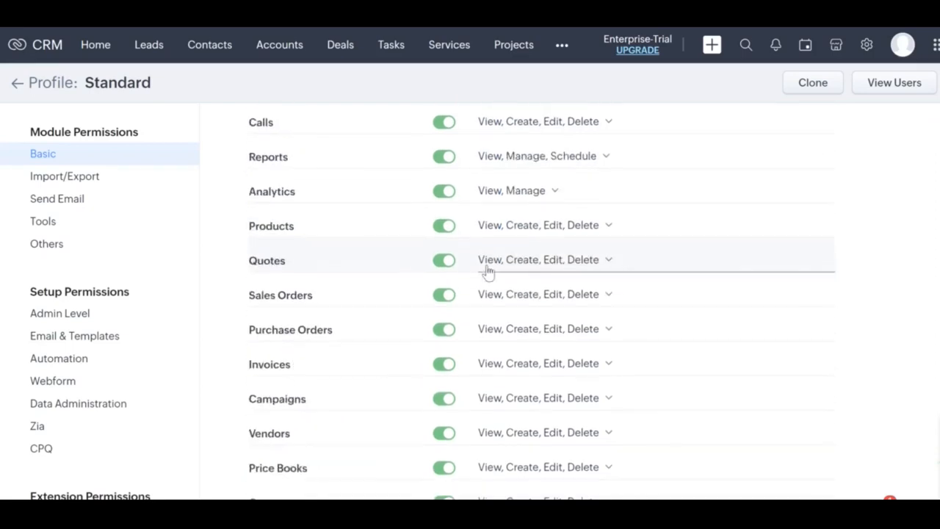
scroll(487, 272, "down", 4)
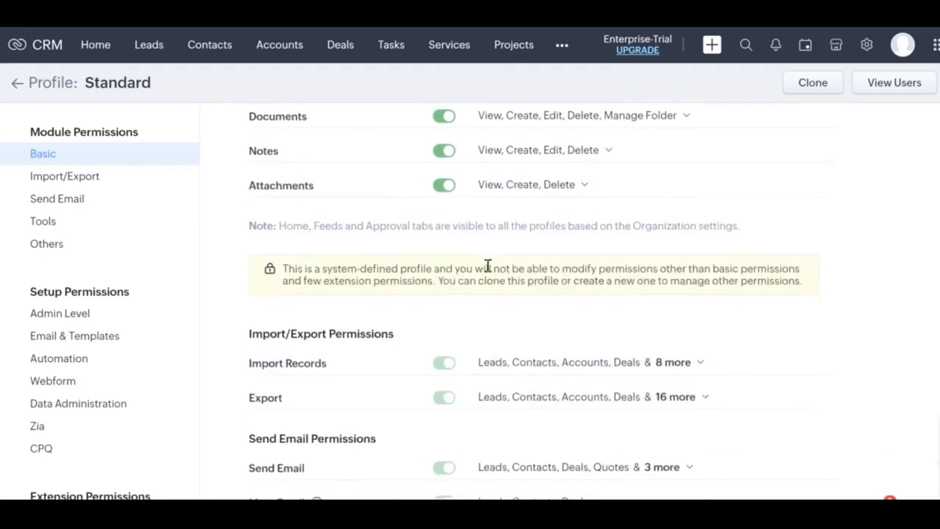
Search the Standard profile page for "owner" to locate the Change Owner permission.
key("ctrl+f")
type("cha")
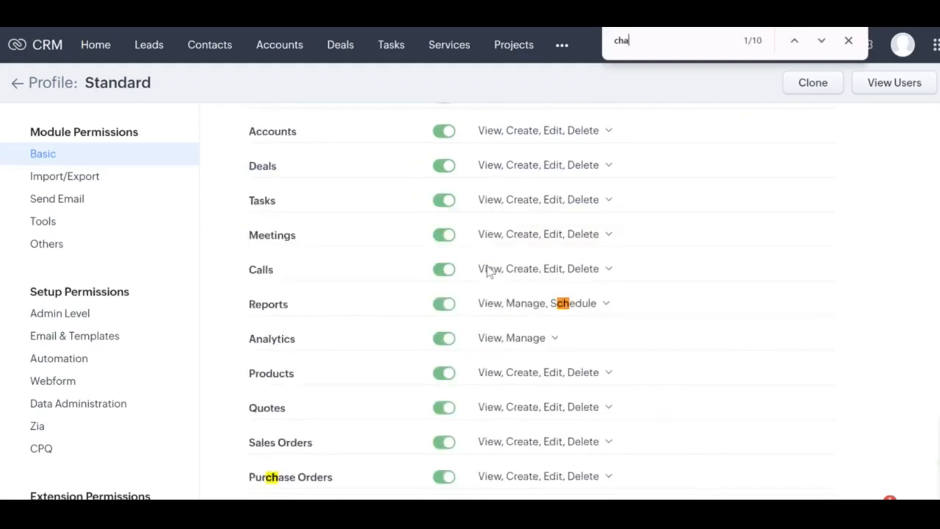
type("ge ou")
key("BackSpace")
key("BackSpace")
key("BackSpace")
key("BackSpace")
key("BackSpace")
key("BackSpace")
key("BackSpace")
key("BackSpace")
type("owner")
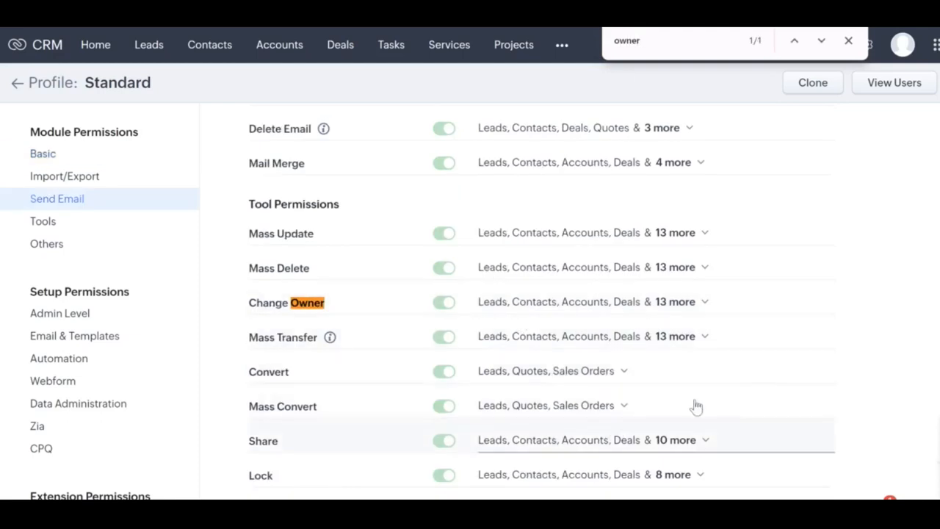
scroll(604, 315, "down", 1)
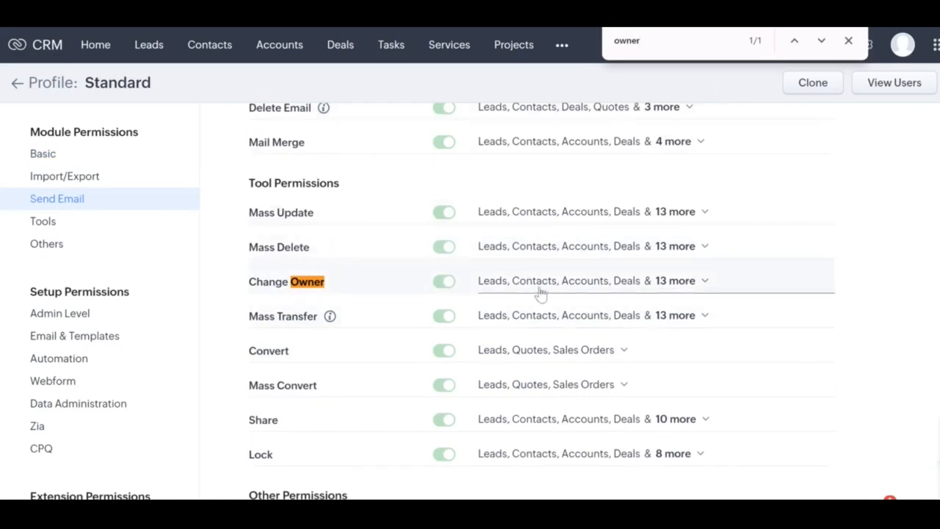
scroll(315, 342, "up", 3)
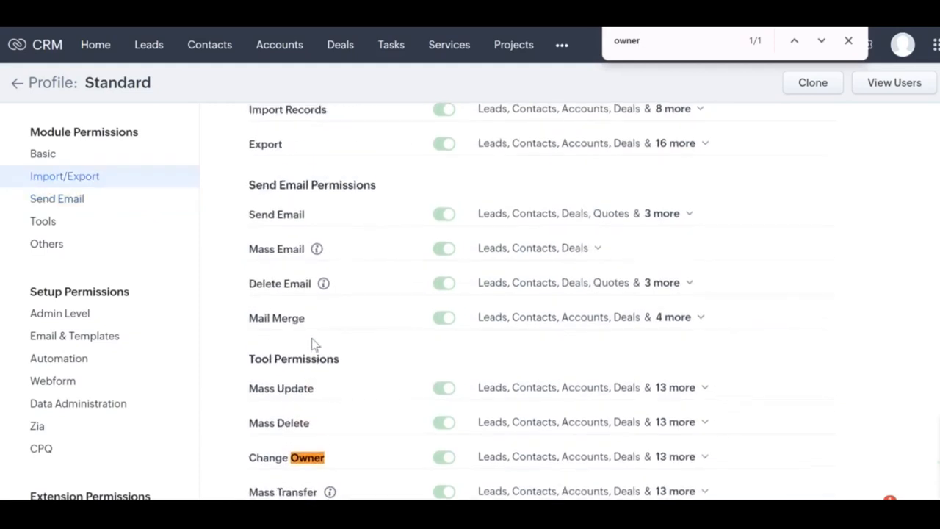
Go through the Import/Export, Send Email and Tools permission sections of the Standard profile.
left_click(96, 181)
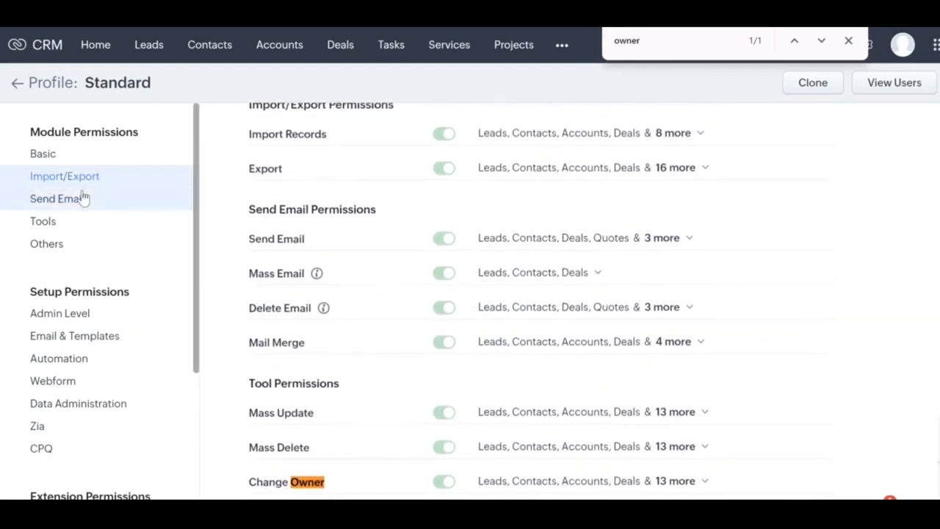
left_click(83, 198)
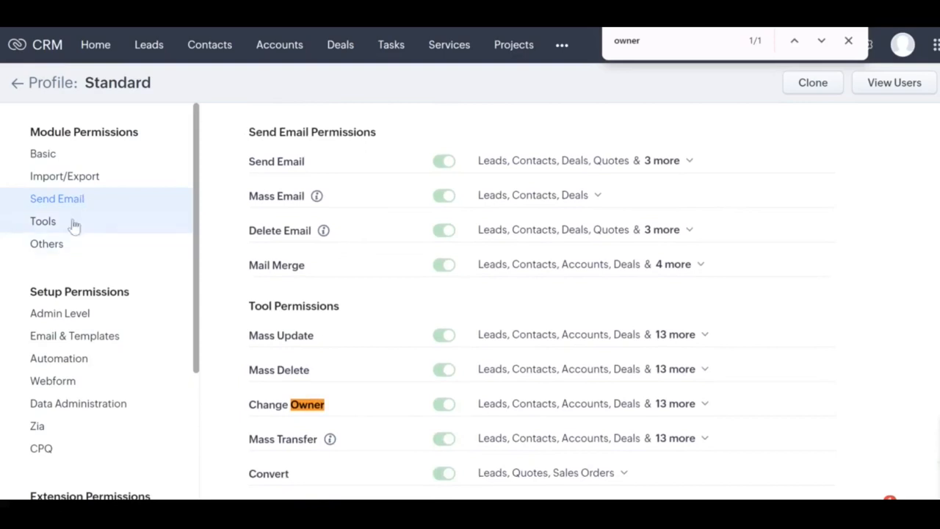
left_click(90, 222)
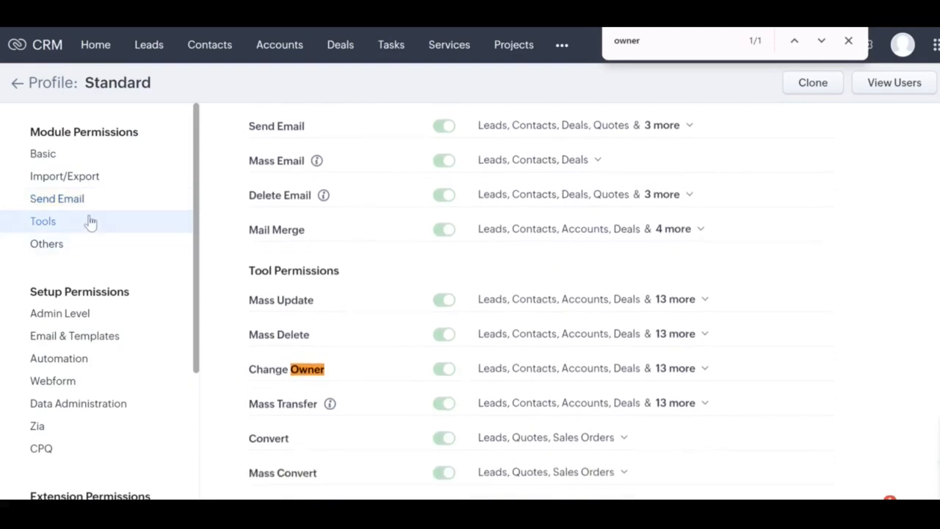
Search the Standard profile page for "mobile" to locate the mobile app access permission.
left_click(632, 41)
double_click(632, 40)
type("mo")
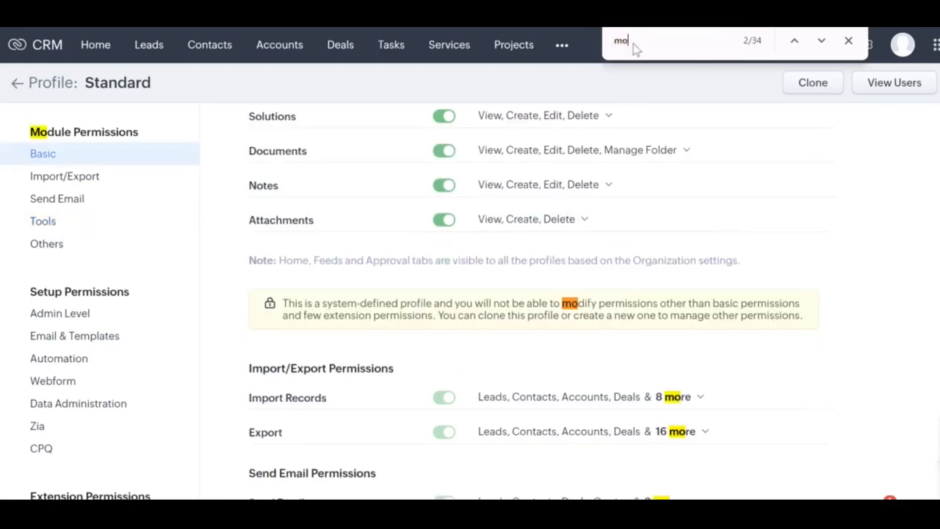
type("bile")
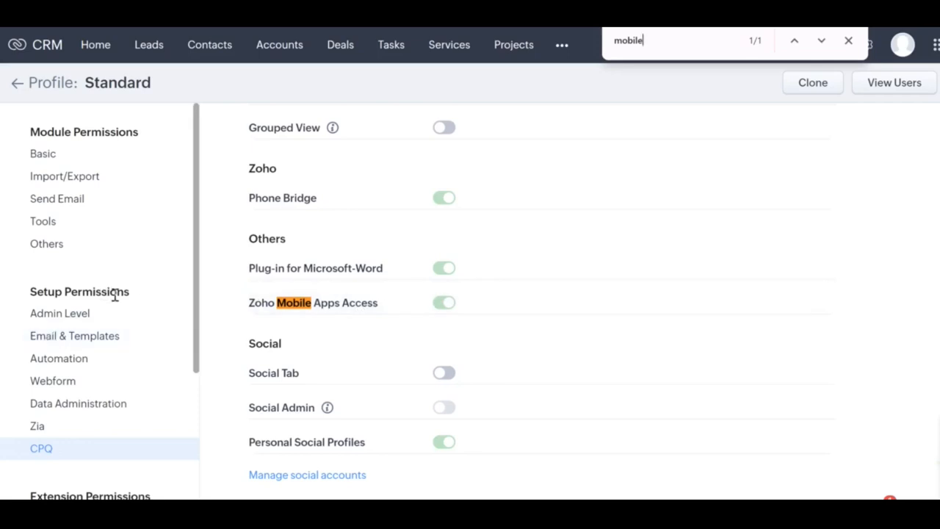
Review the Admin Level, Email & Templates and Automation setup permissions, and return to the profiles list.
left_click(82, 317)
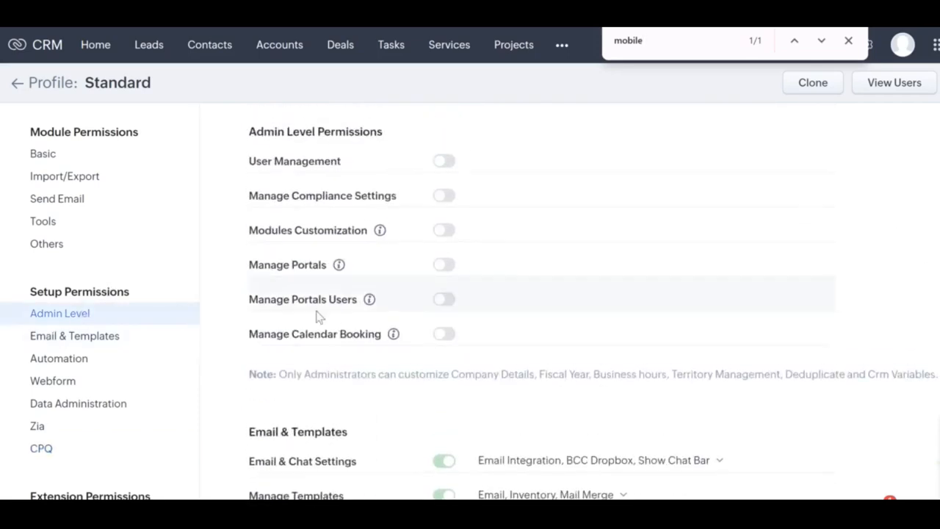
left_click(70, 338)
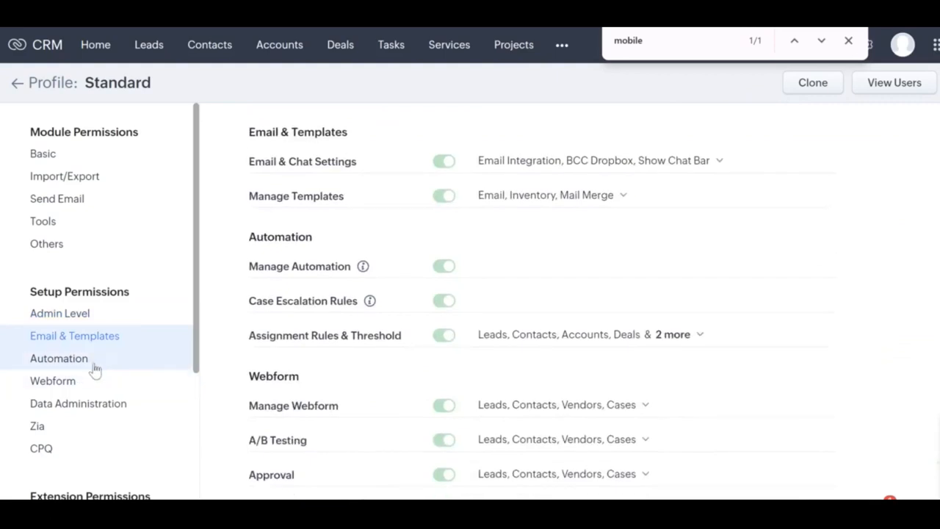
left_click(95, 367)
scroll(93, 342, "down", 3)
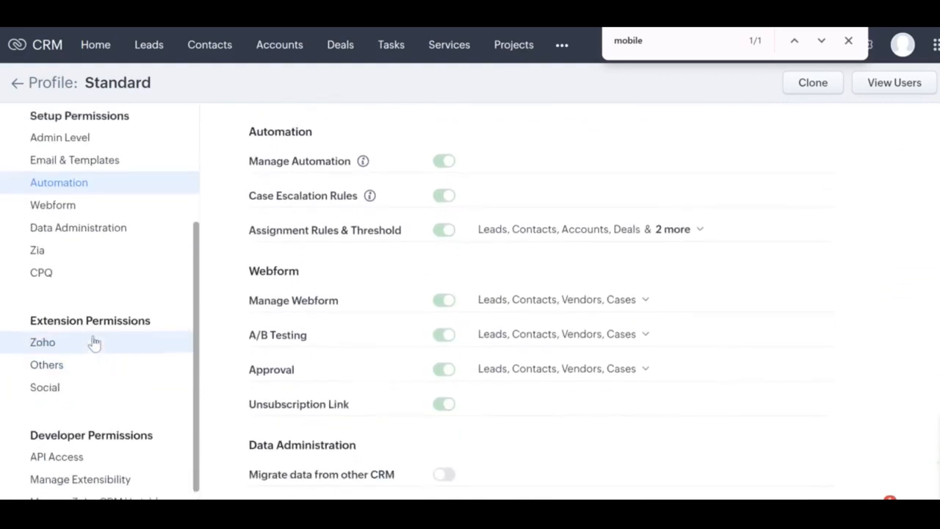
scroll(94, 342, "up", 3)
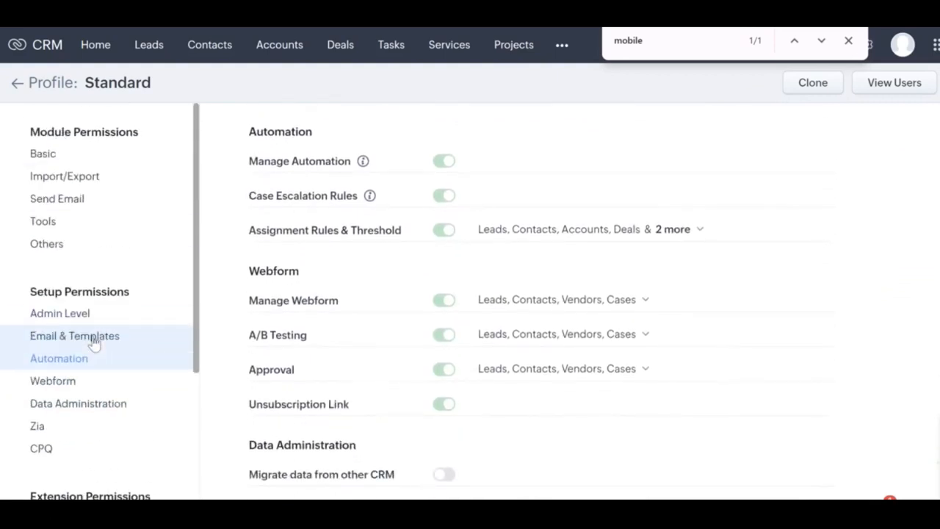
left_click(18, 87)
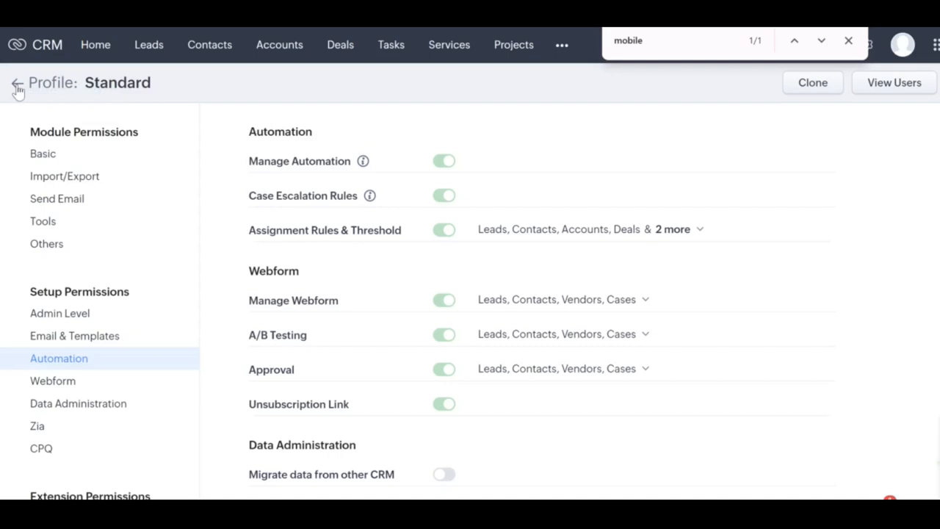
left_click(17, 86)
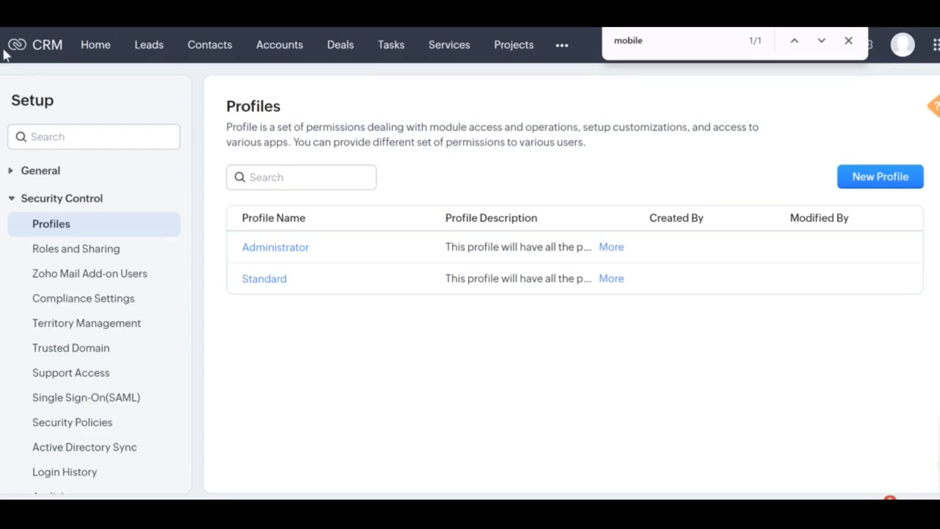
Open the Leads module and look over the list of all leads.
left_click(142, 62)
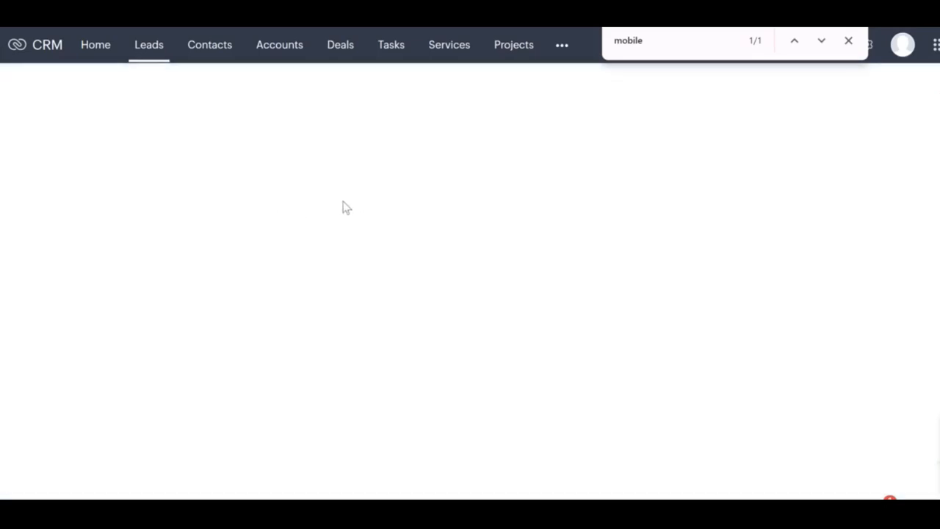
scroll(479, 275, "down", 2)
scroll(478, 275, "up", 2)
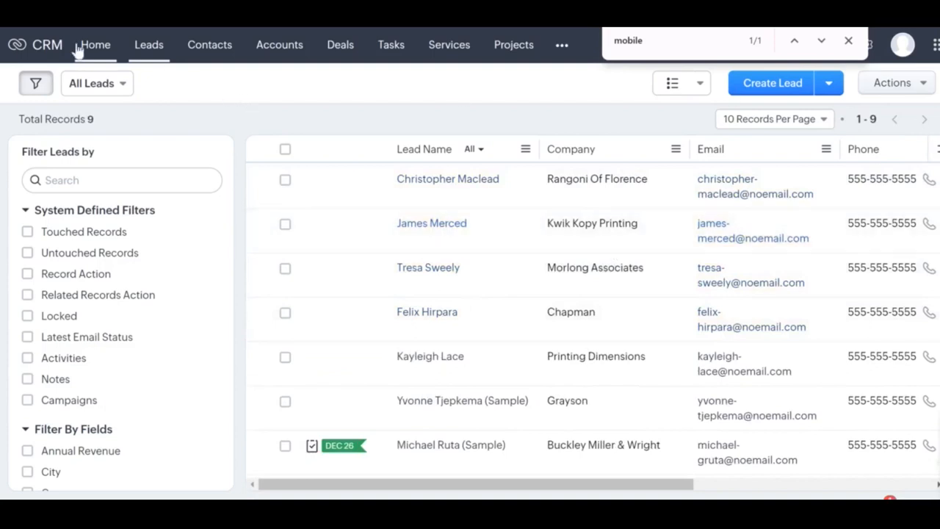
Close the page search and open the Roles and Sharing settings under Security Control in Setup.
left_click(849, 41)
left_click(868, 45)
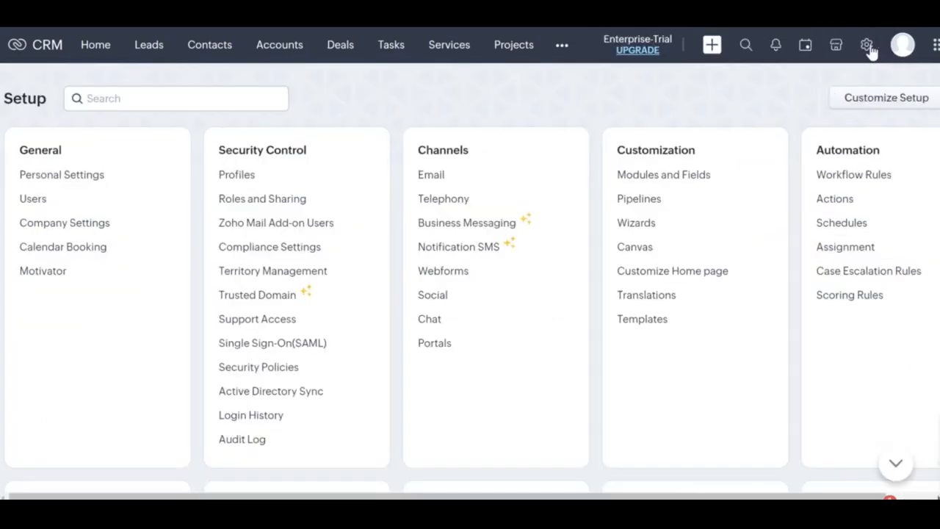
left_click(32, 200)
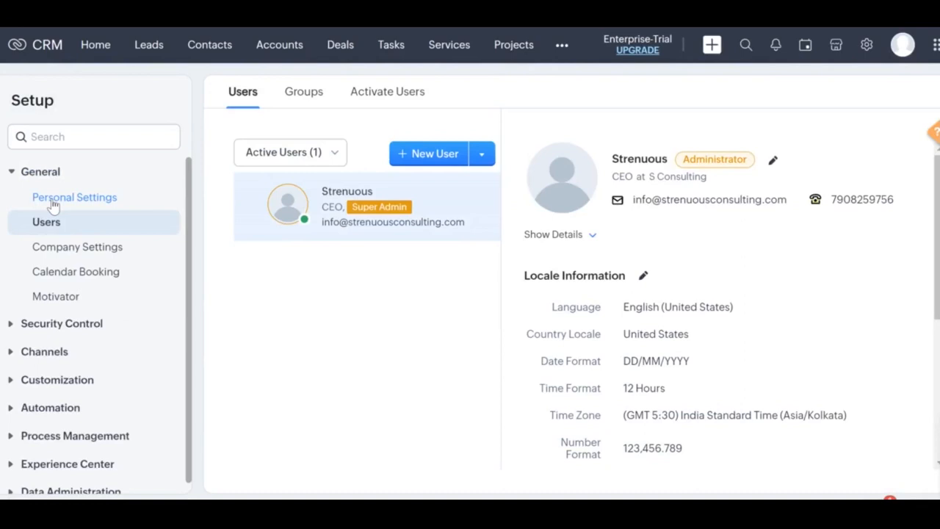
left_click(44, 331)
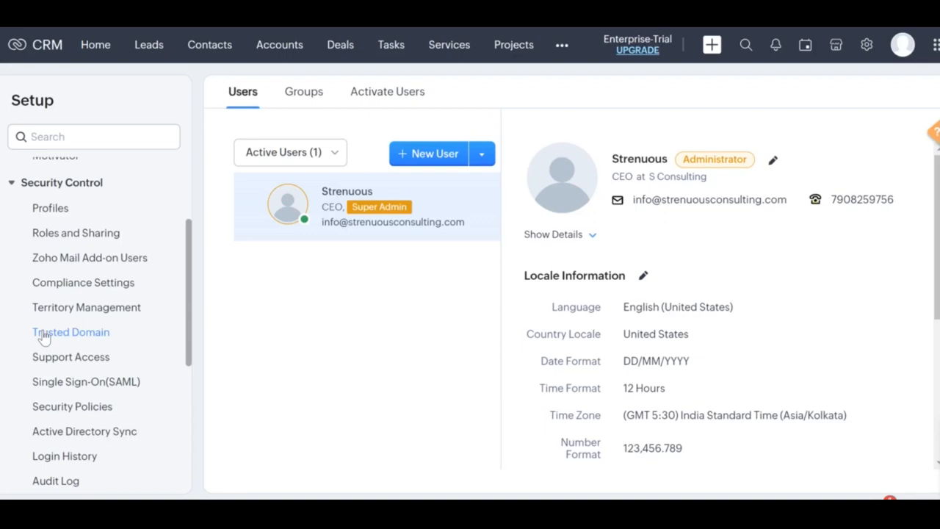
left_click(76, 232)
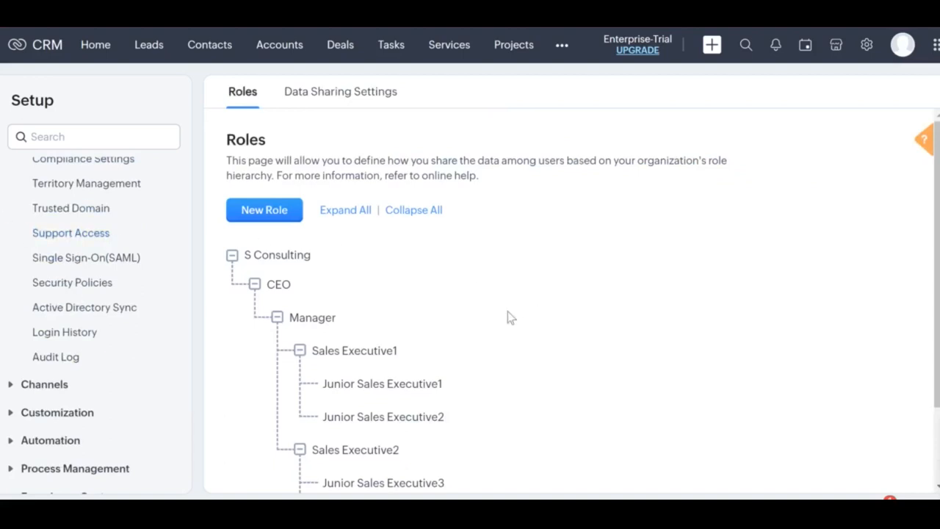
Examine the full role hierarchy from CEO through Manager and Sales Executives down to Sales Intern.
scroll(424, 305, "down", 1)
scroll(425, 305, "down", 1)
scroll(425, 305, "up", 2)
scroll(425, 304, "down", 2)
scroll(425, 304, "up", 2)
scroll(424, 305, "down", 2)
scroll(424, 304, "up", 2)
scroll(424, 305, "down", 2)
scroll(424, 305, "up", 2)
scroll(455, 301, "down", 1)
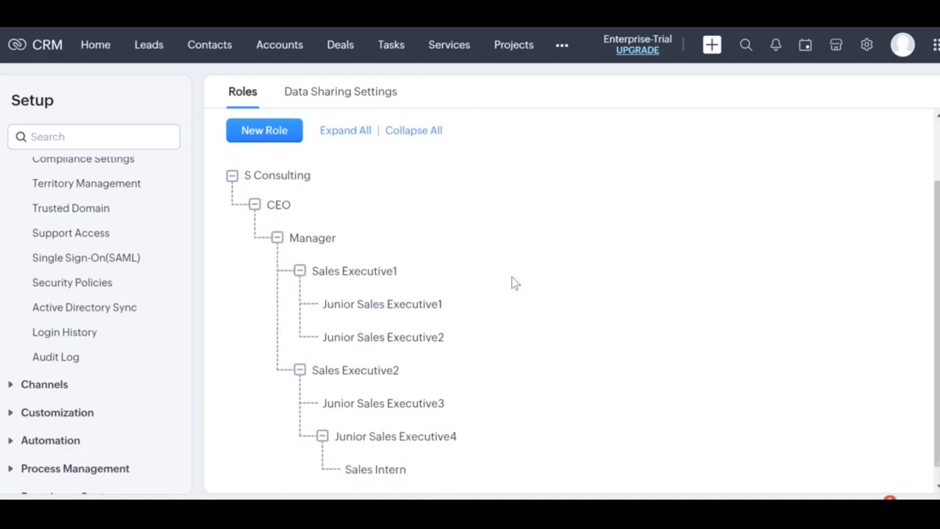
scroll(514, 283, "up", 1)
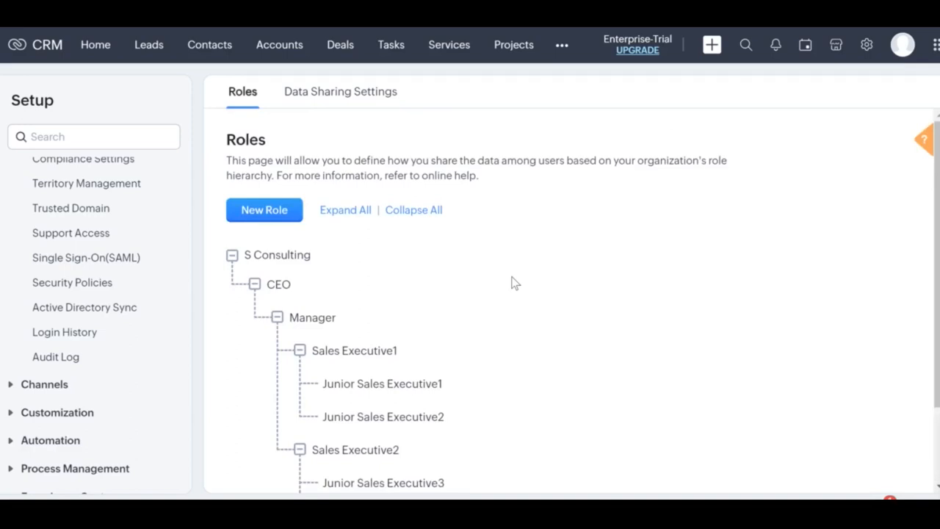
scroll(514, 283, "down", 1)
scroll(514, 283, "down", 2)
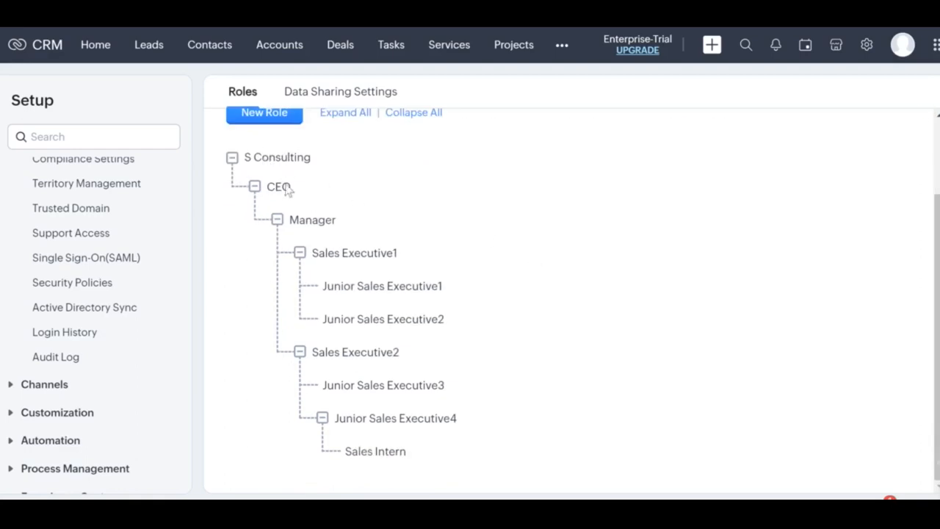
Examine how the Sales Intern role sits in the role hierarchy relative to the Manager, Sales Executive and Junior Sales Executive roles.
mouse_move(285, 192)
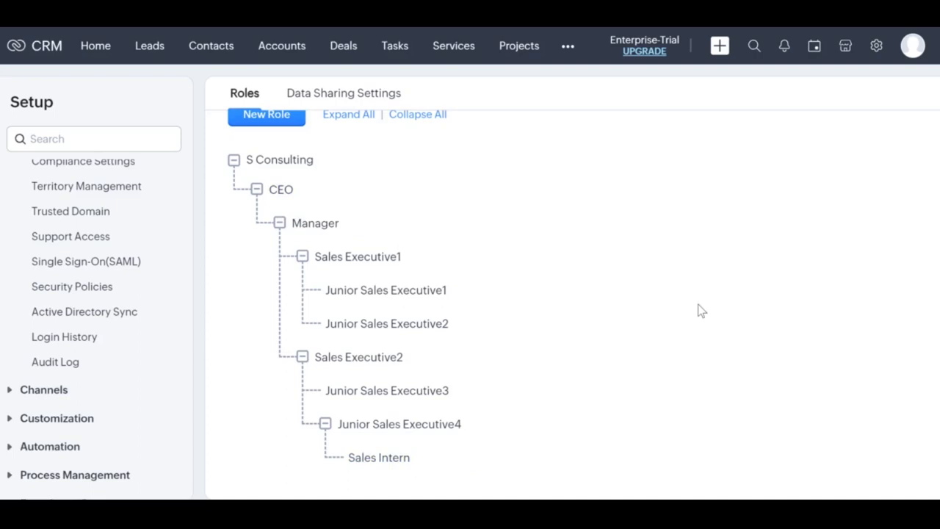
mouse_move(360, 466)
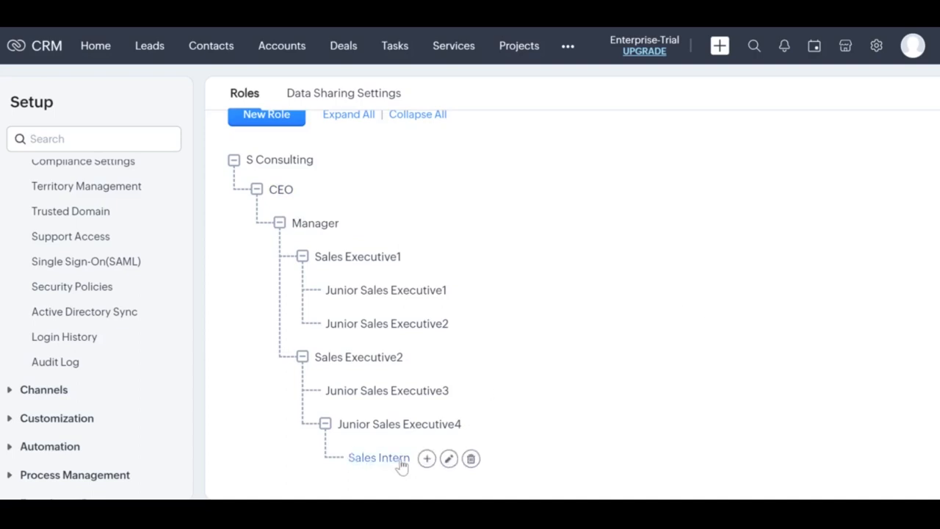
mouse_move(467, 434)
mouse_move(426, 459)
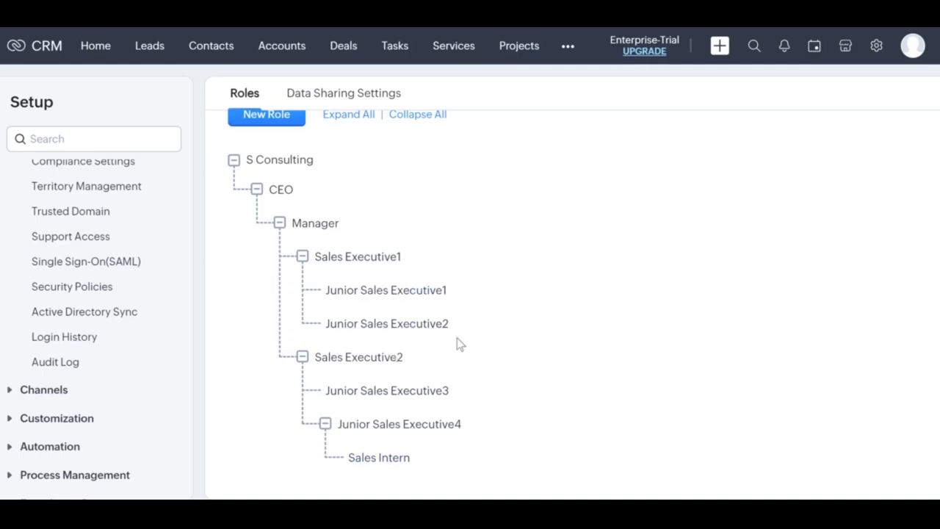
mouse_move(486, 295)
scroll(566, 237, "up", 2)
scroll(565, 238, "down", 2)
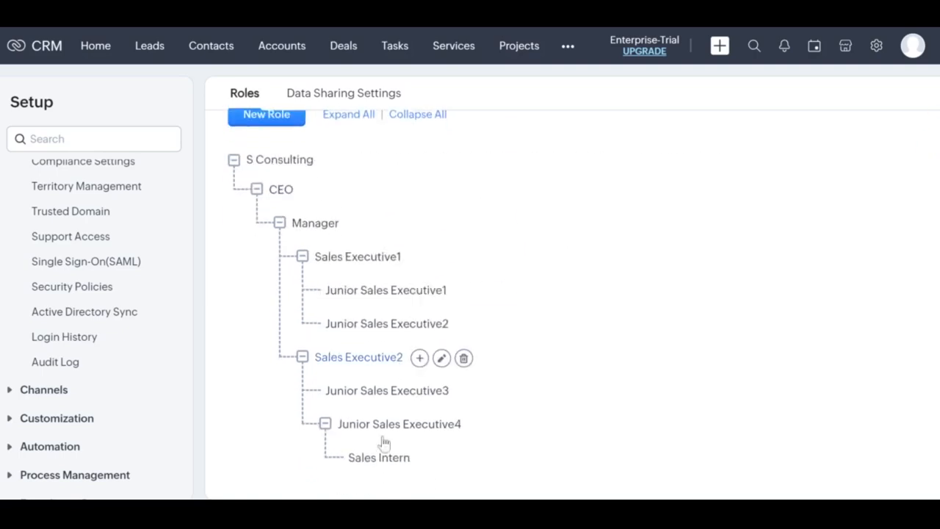
mouse_move(395, 464)
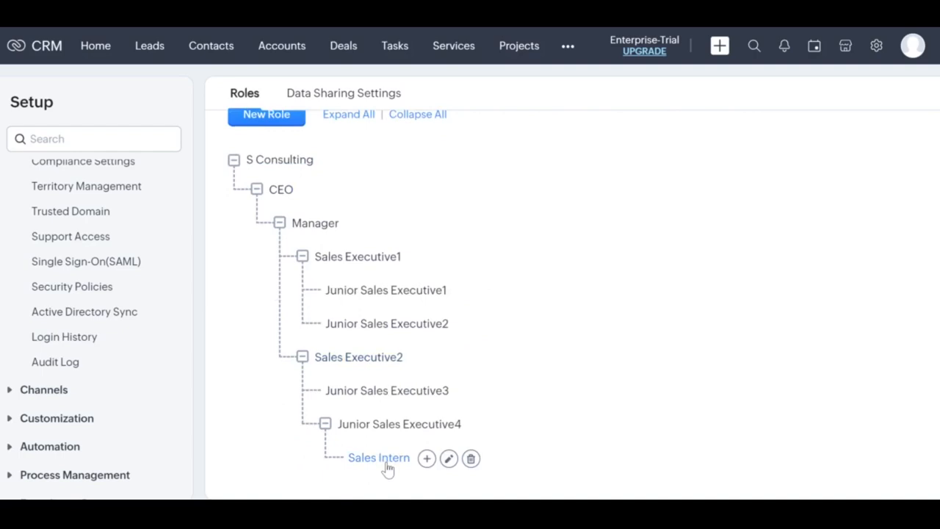
mouse_move(325, 366)
mouse_move(358, 395)
mouse_move(461, 261)
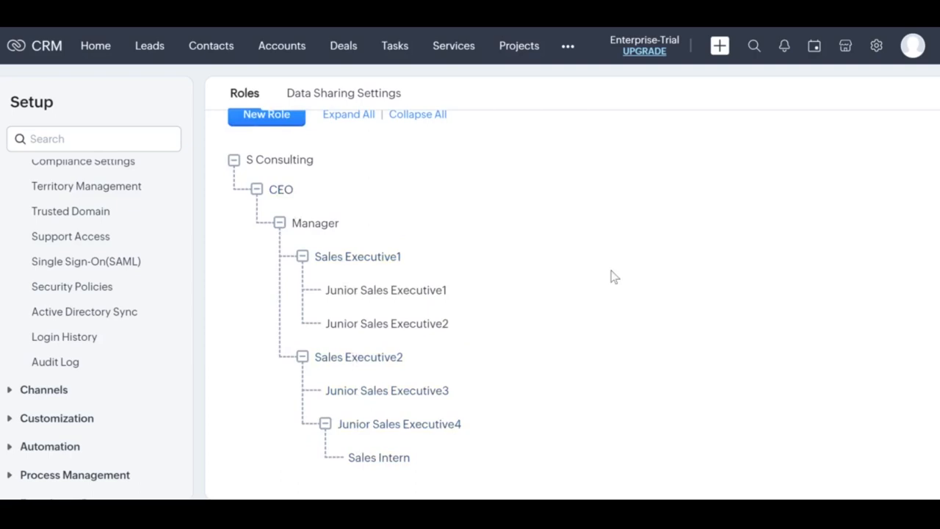
mouse_move(382, 229)
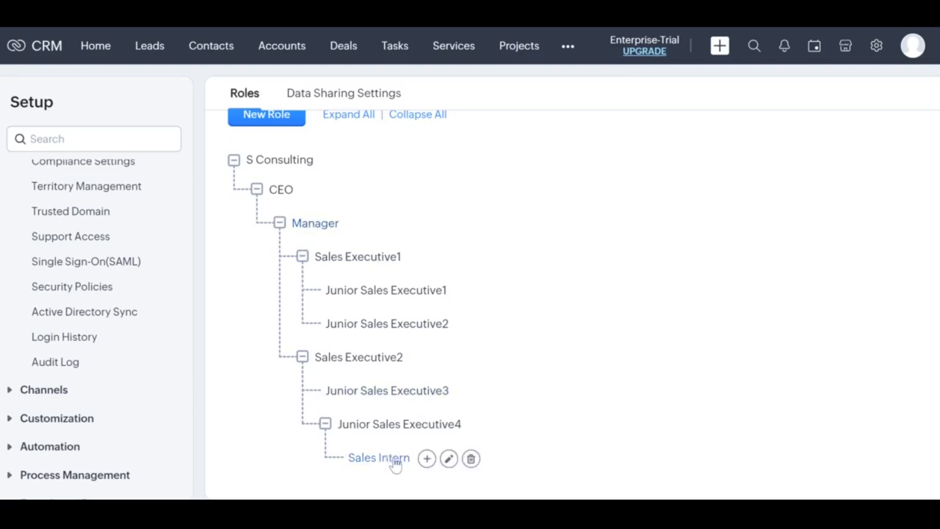
mouse_move(316, 231)
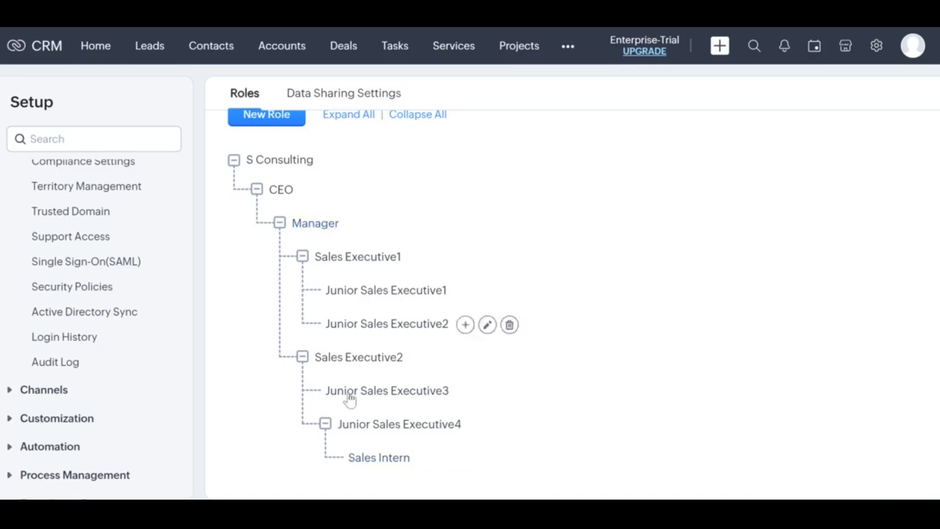
mouse_move(369, 307)
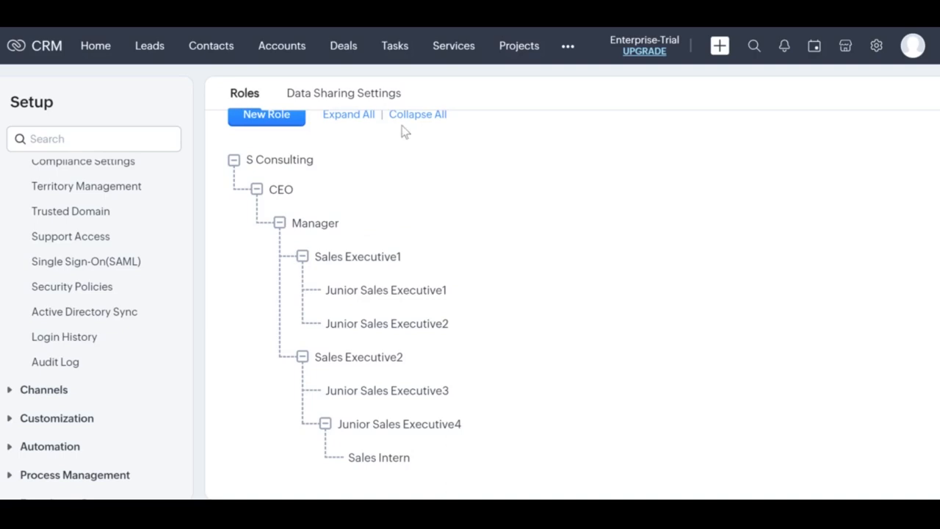
Open the data sharing settings and open the Leads sharing rule from Manager to Sales Intern for editing.
left_click(351, 94)
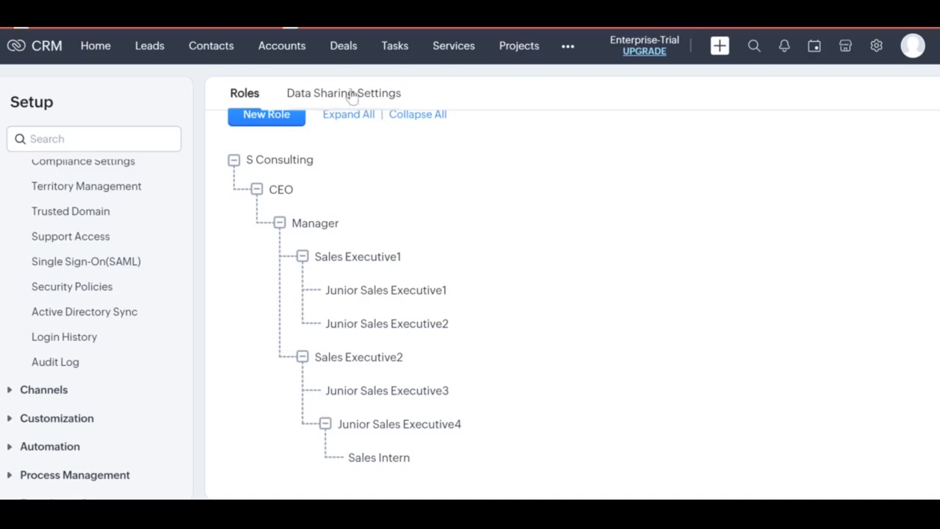
scroll(466, 305, "down", 10)
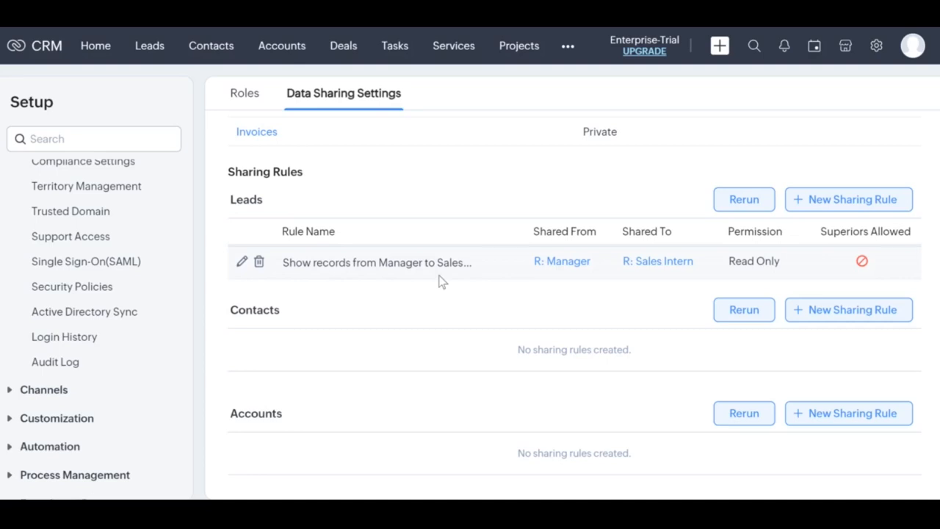
left_click(241, 264)
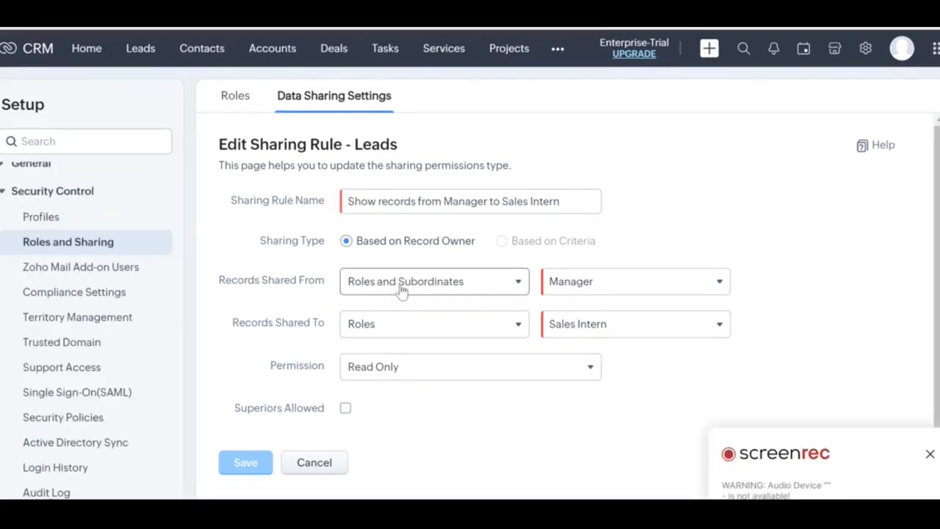
Review the available Records Shared From types and Permission levels of the Leads sharing rule without changing them.
left_click(402, 291)
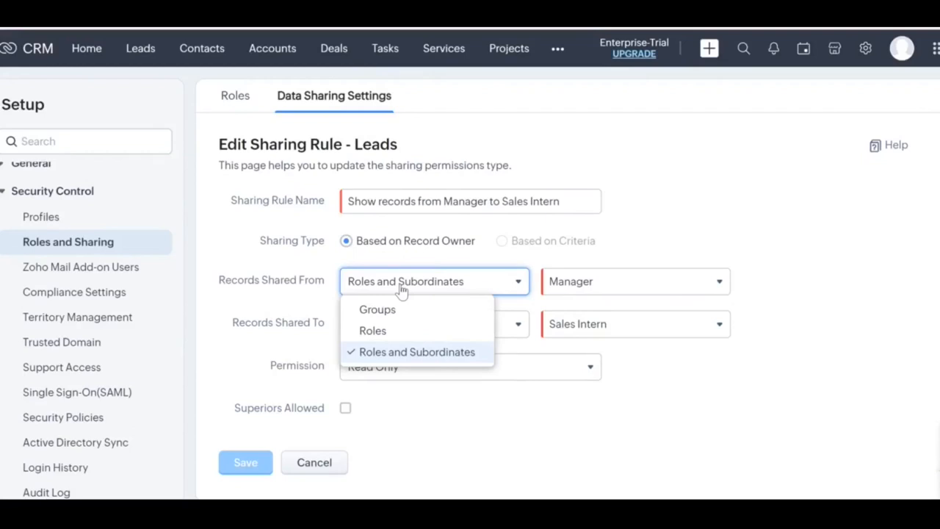
left_click(717, 365)
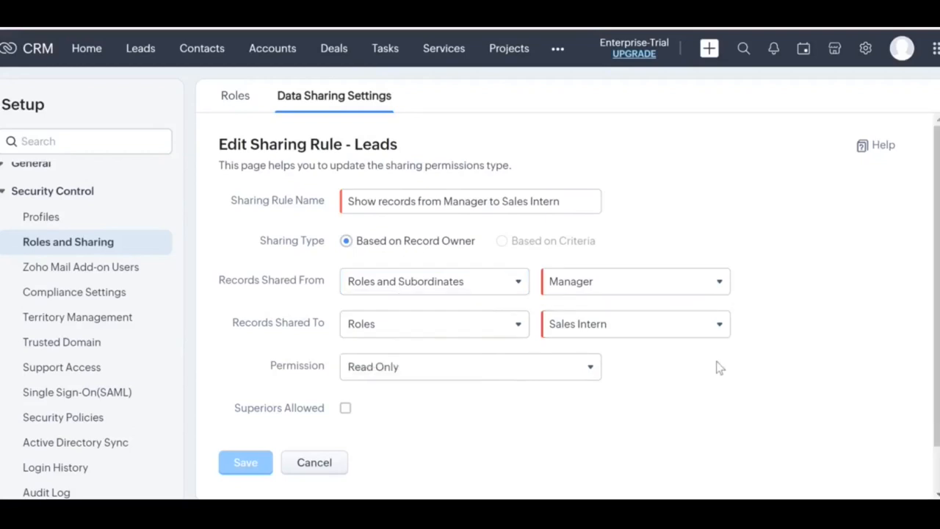
left_click(466, 285)
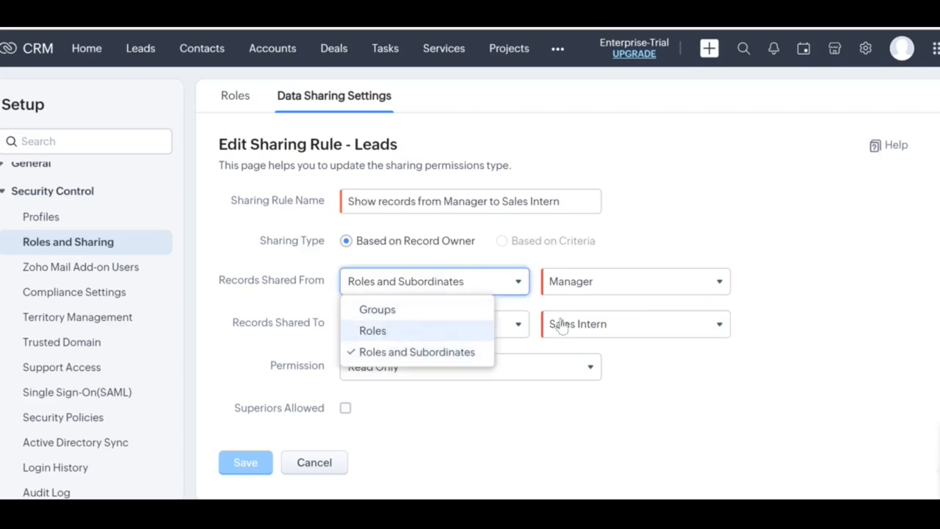
left_click(738, 248)
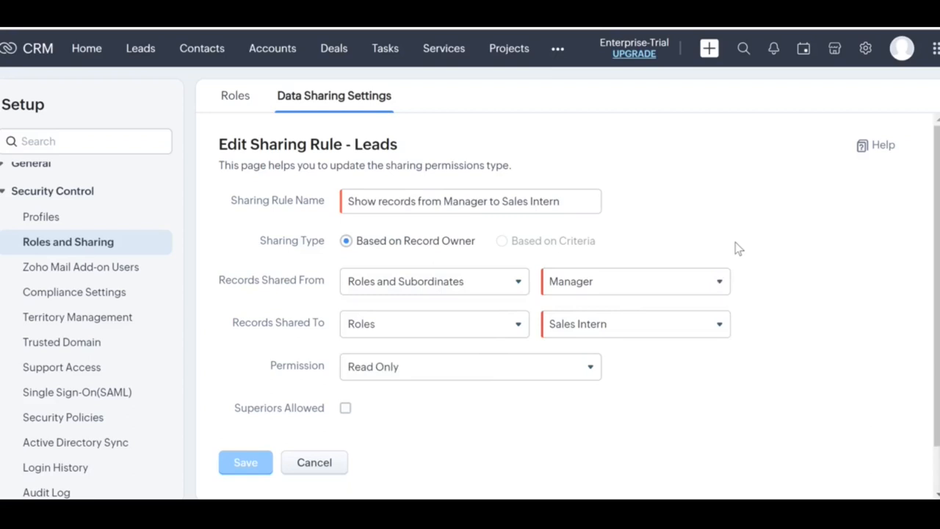
left_click(387, 282)
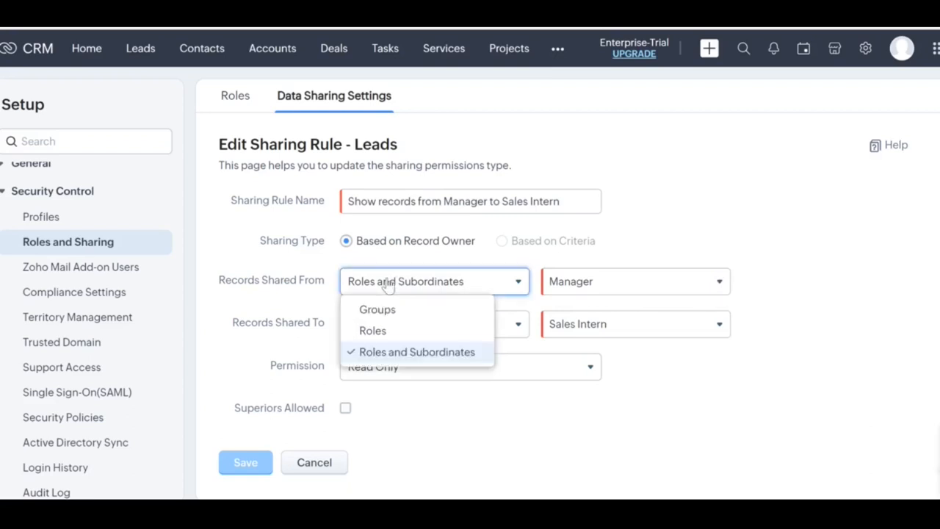
left_click(721, 415)
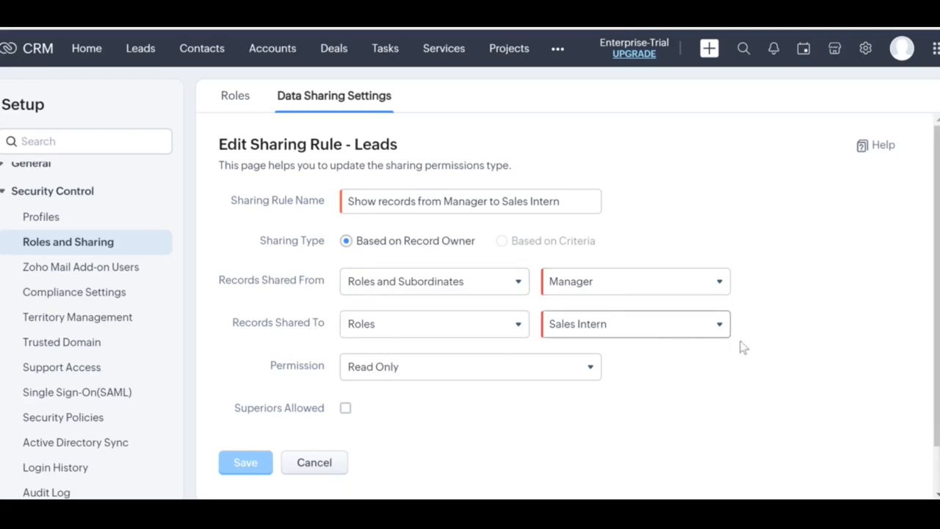
left_click(484, 376)
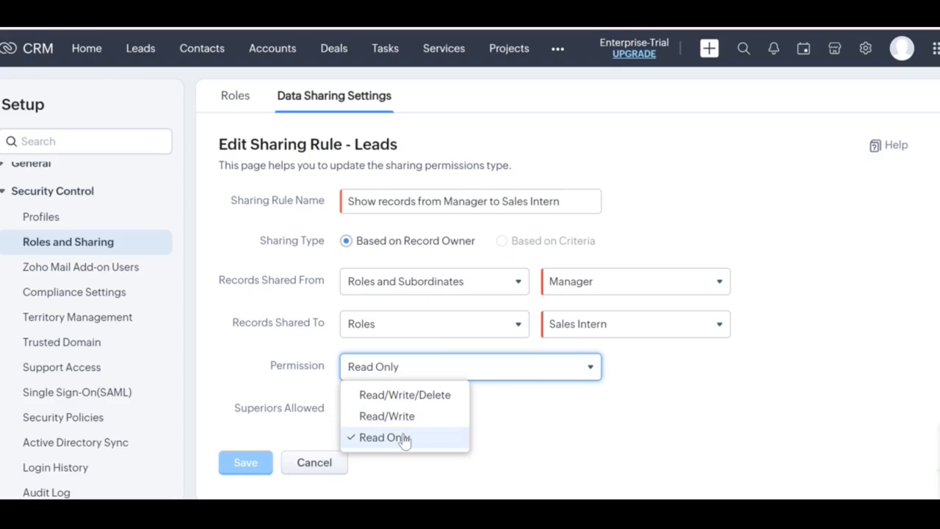
left_click(589, 445)
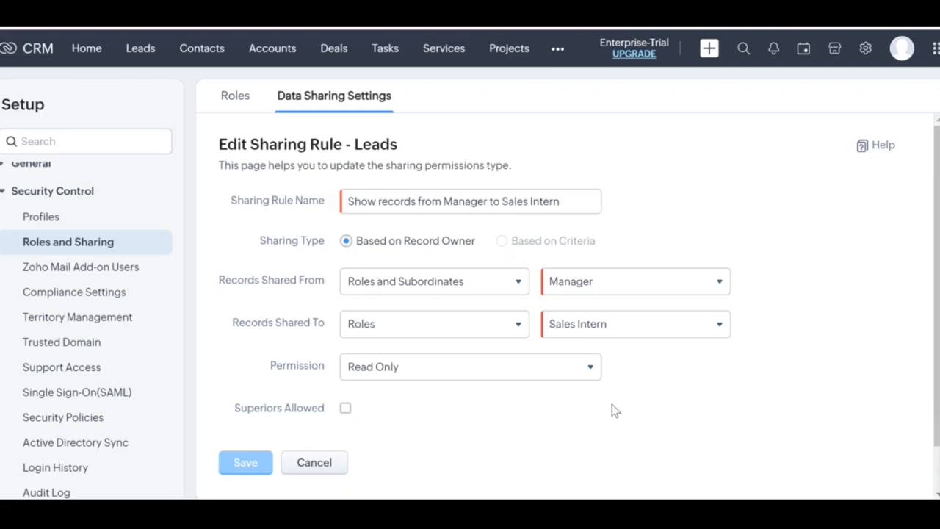
Leave the sharing rule and look over the role hierarchy down to Sales Intern.
left_click(231, 109)
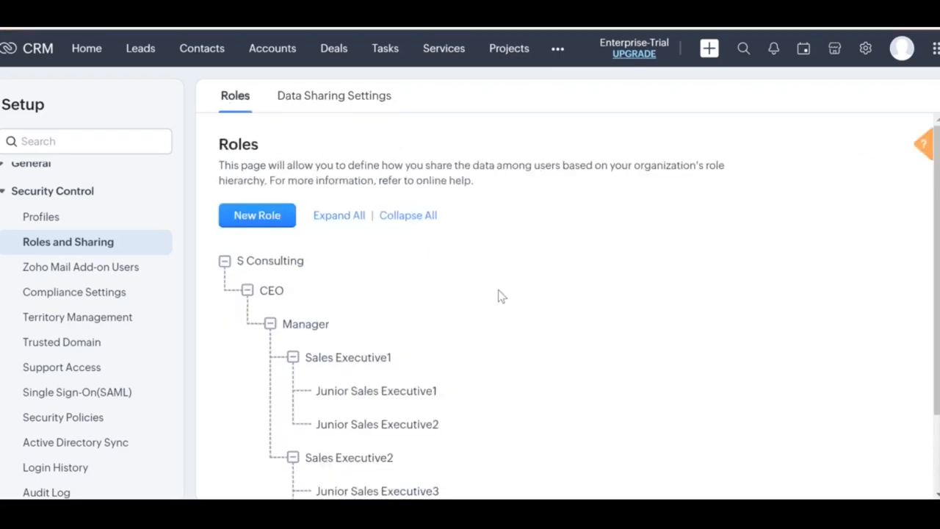
scroll(500, 296, "down", 2)
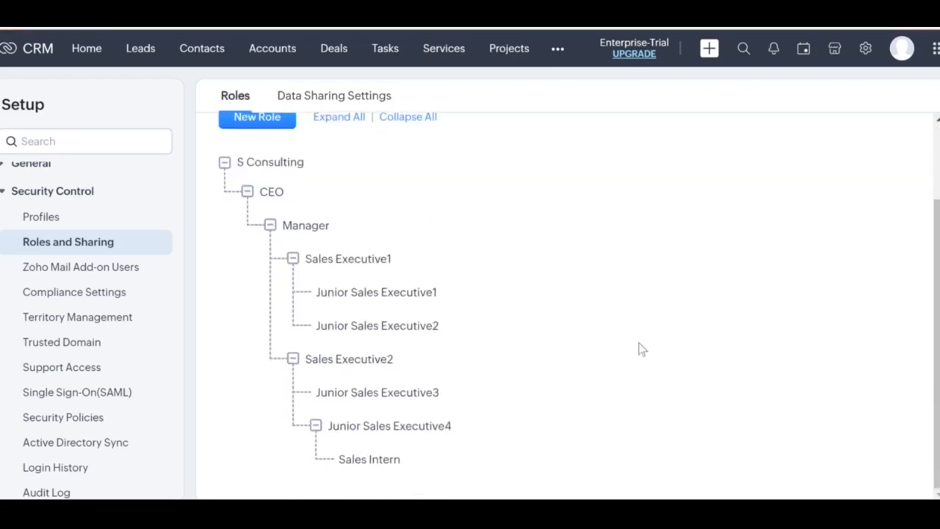
scroll(527, 369, "up", 2)
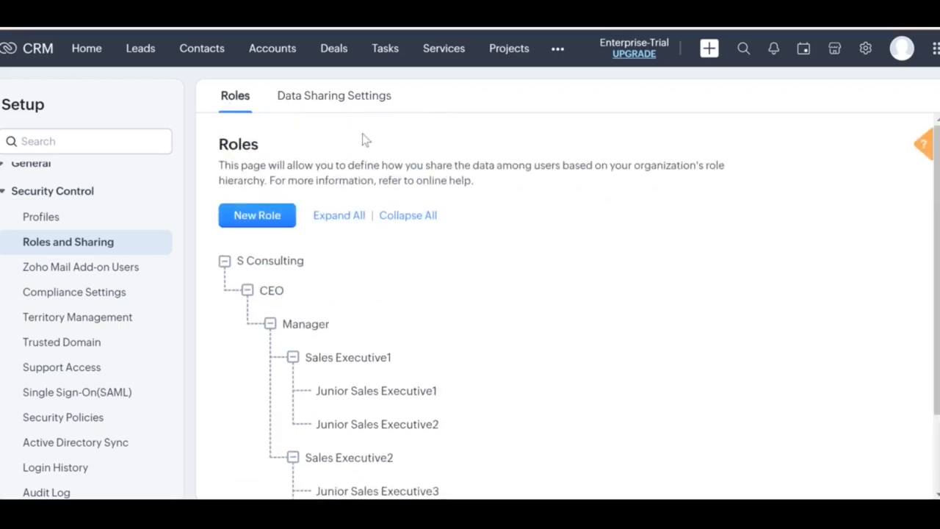
Reopen the Leads sharing rule from Manager to Sales Intern and check its Records Shared From types.
left_click(355, 99)
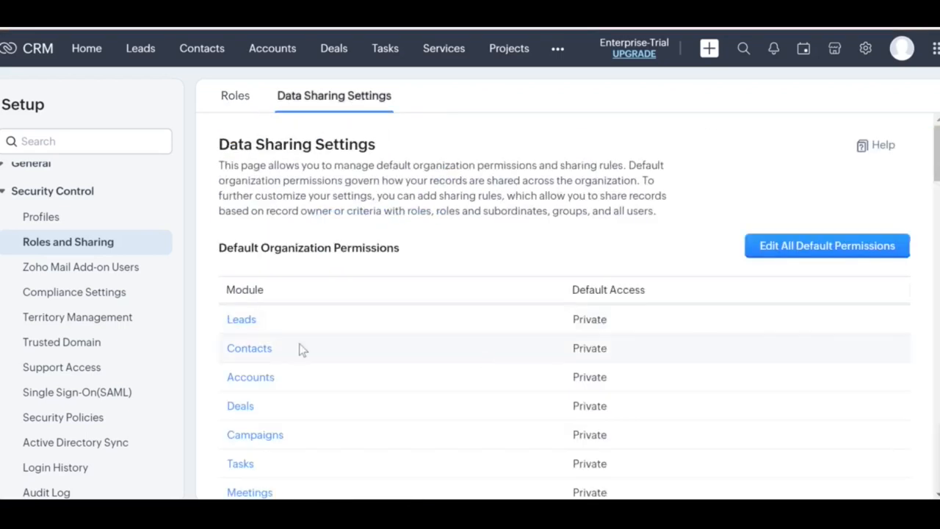
scroll(299, 351, "down", 4)
scroll(299, 350, "down", 5)
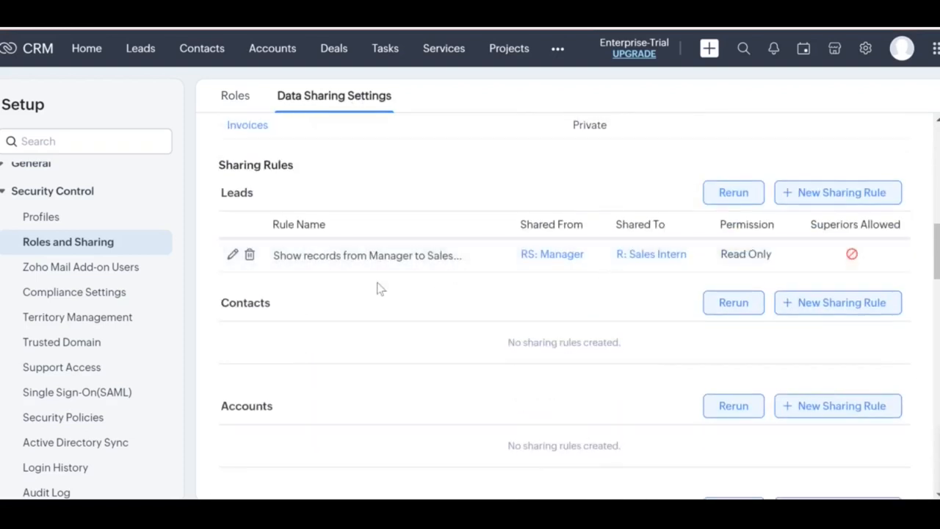
left_click(232, 254)
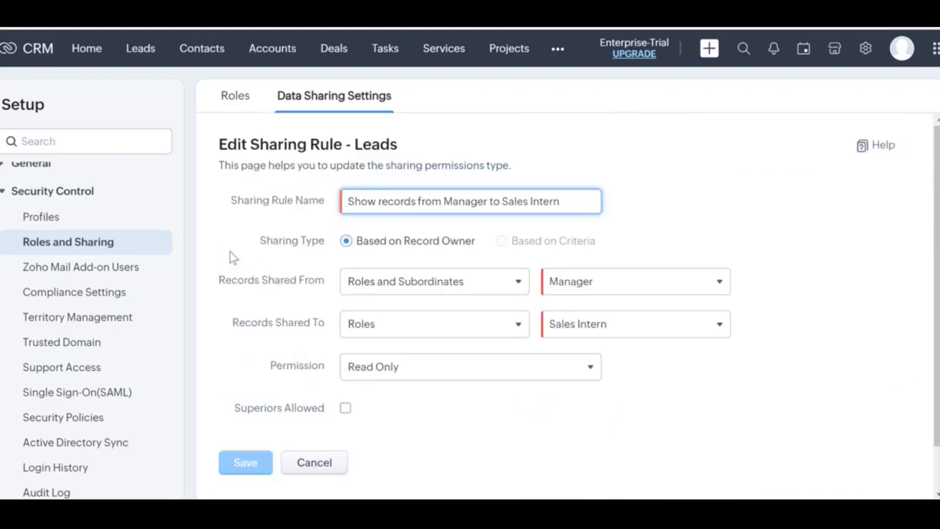
left_click(441, 287)
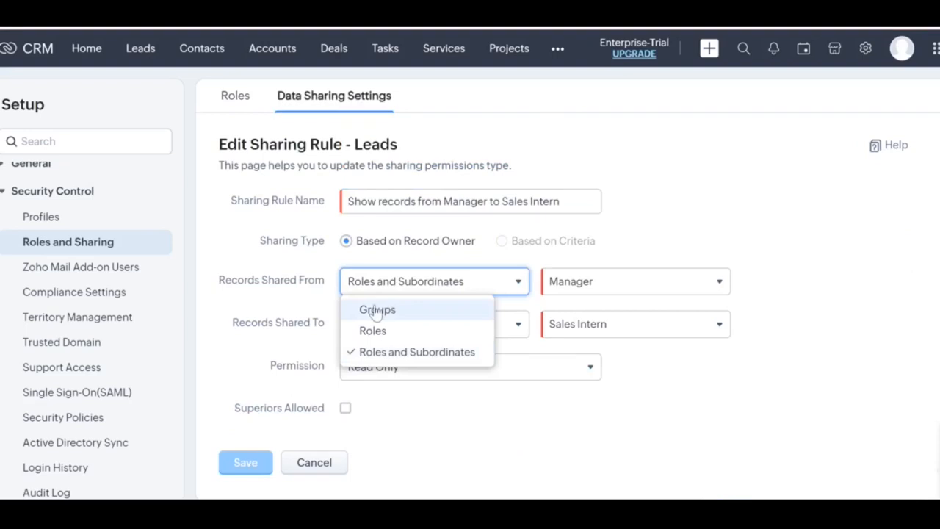
left_click(705, 220)
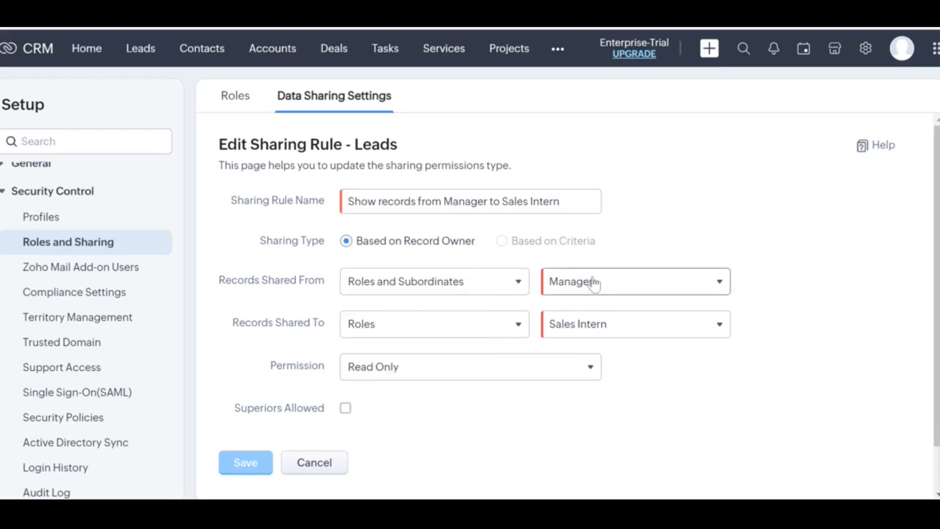
Switch the rule's Records Shared To type to Groups, and check the selectable groups and the Permission levels.
left_click(477, 332)
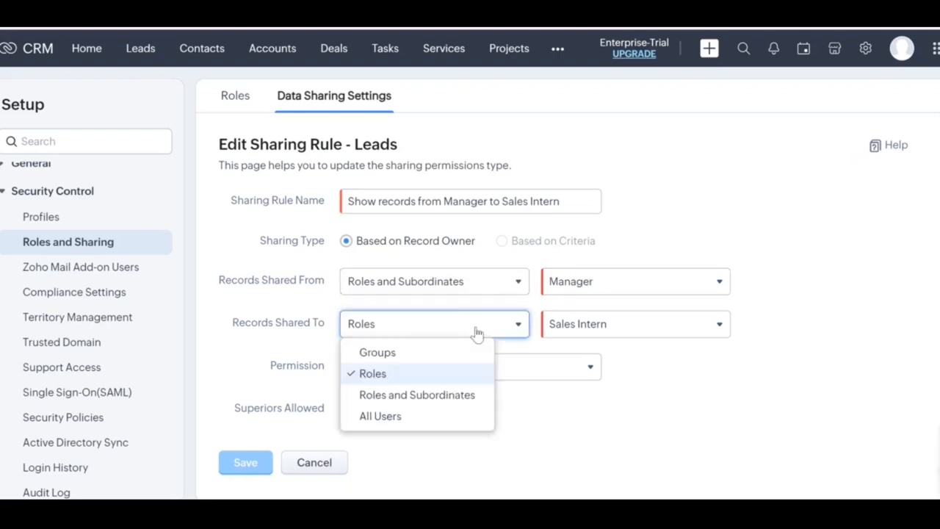
left_click(401, 357)
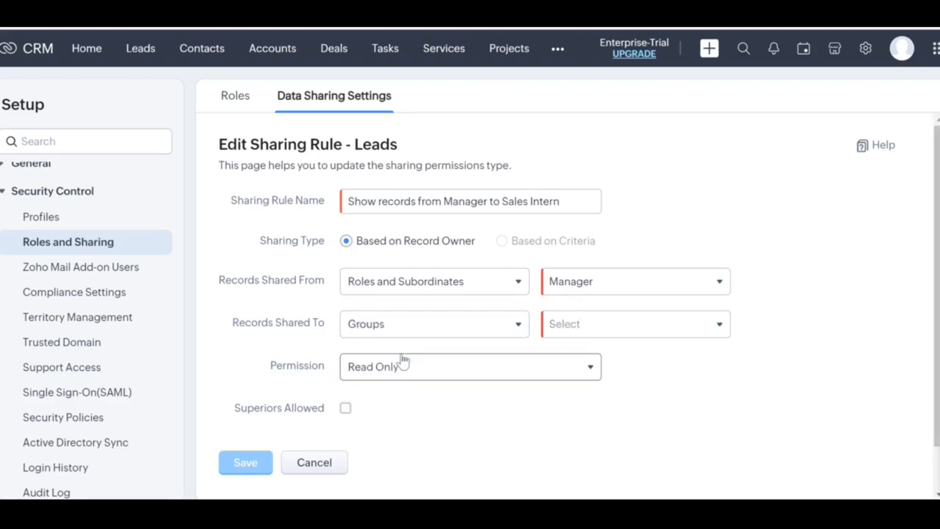
left_click(595, 330)
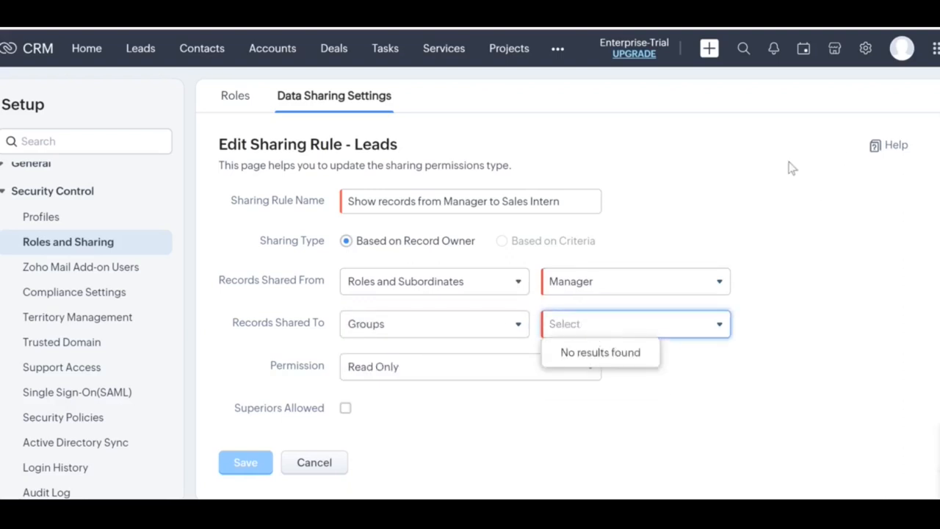
left_click(758, 193)
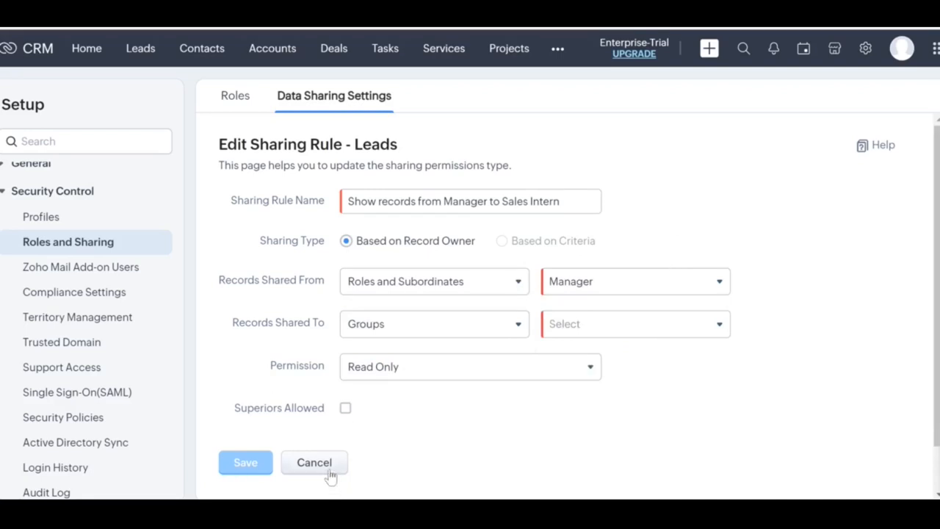
left_click(408, 377)
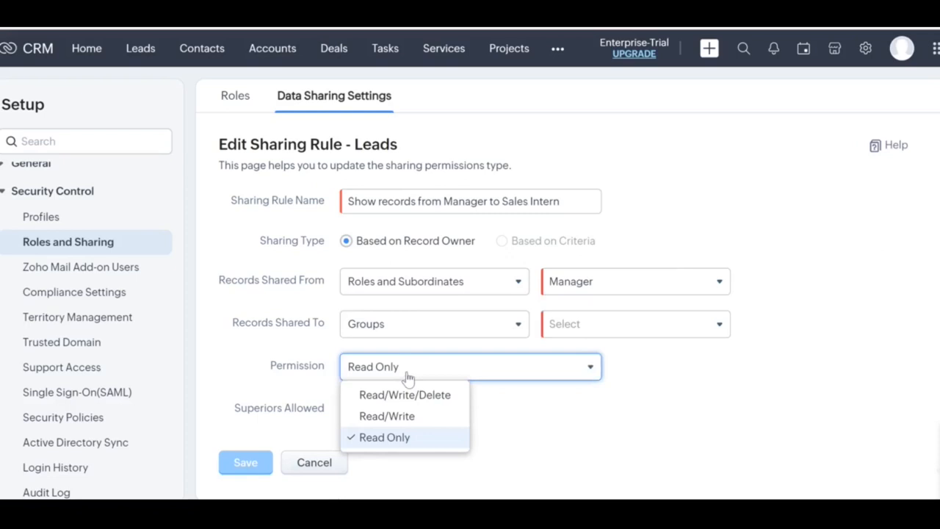
left_click(708, 181)
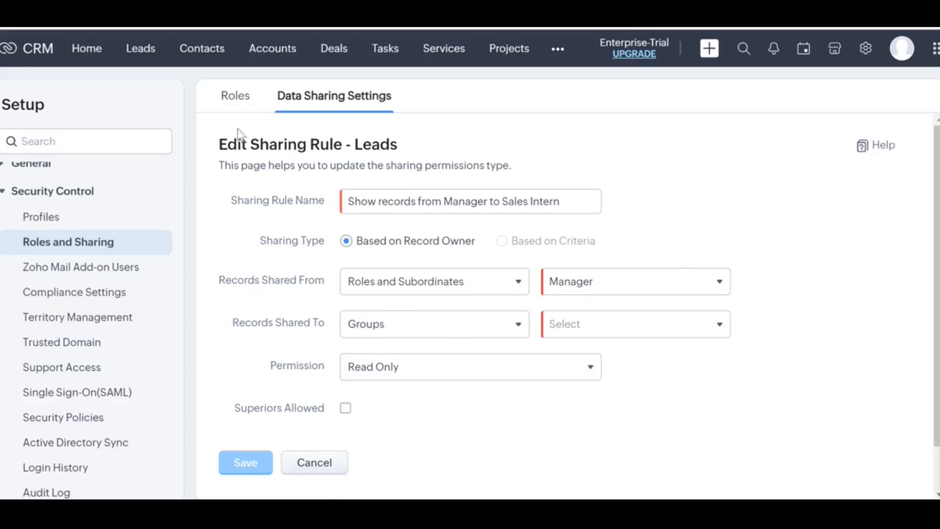
Leave the sharing rule without saving and review the full role hierarchy from CEO to Sales Intern again.
left_click(239, 100)
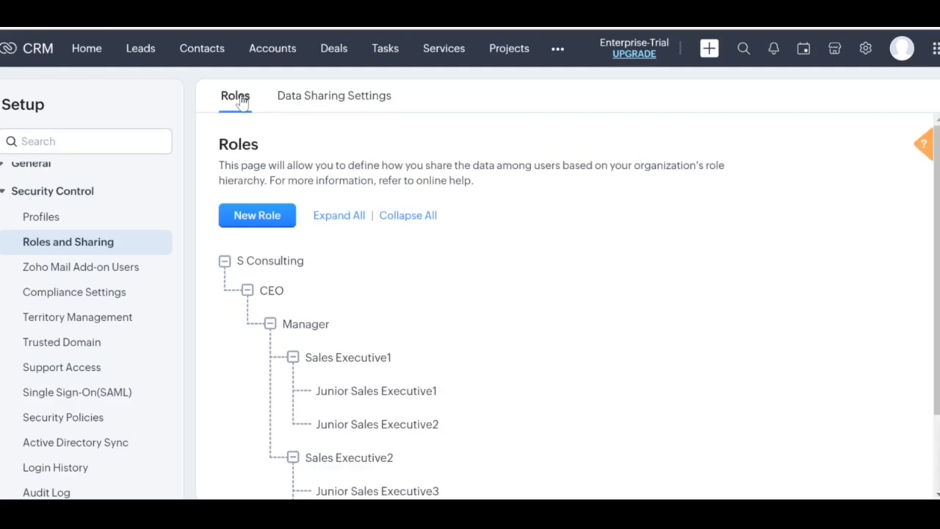
scroll(597, 307, "down", 2)
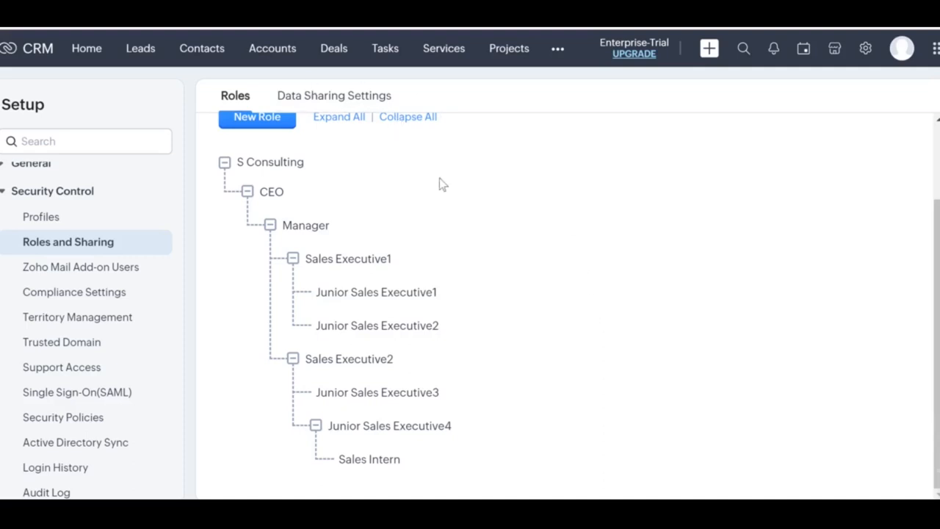
scroll(471, 240, "up", 2)
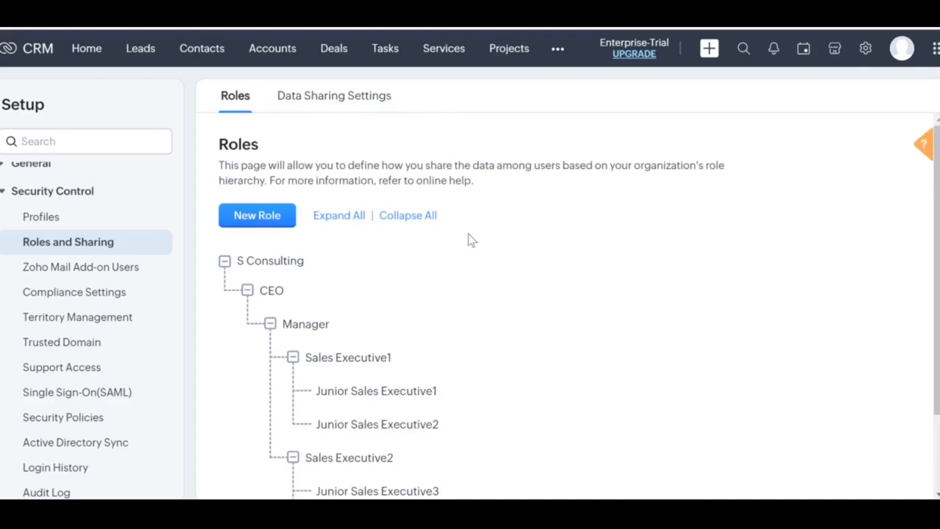
scroll(525, 337, "down", 2)
scroll(525, 337, "up", 2)
scroll(526, 337, "down", 2)
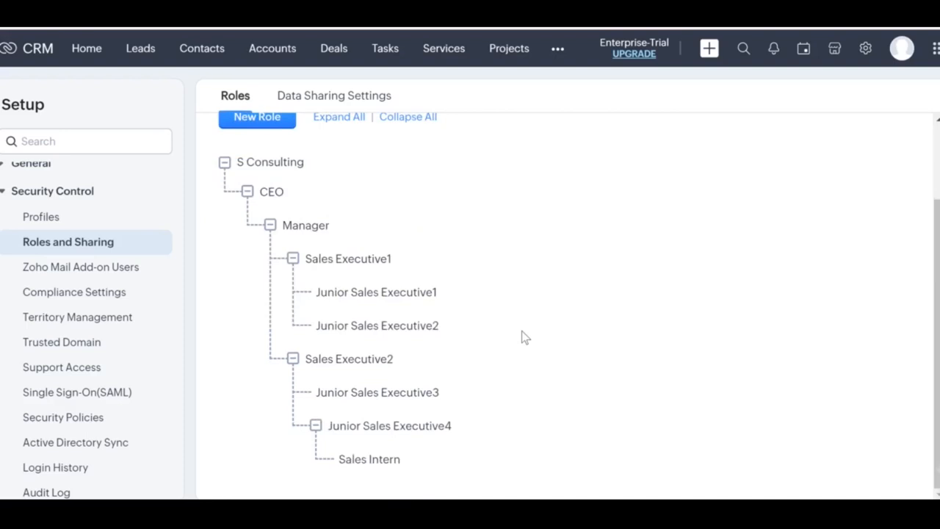